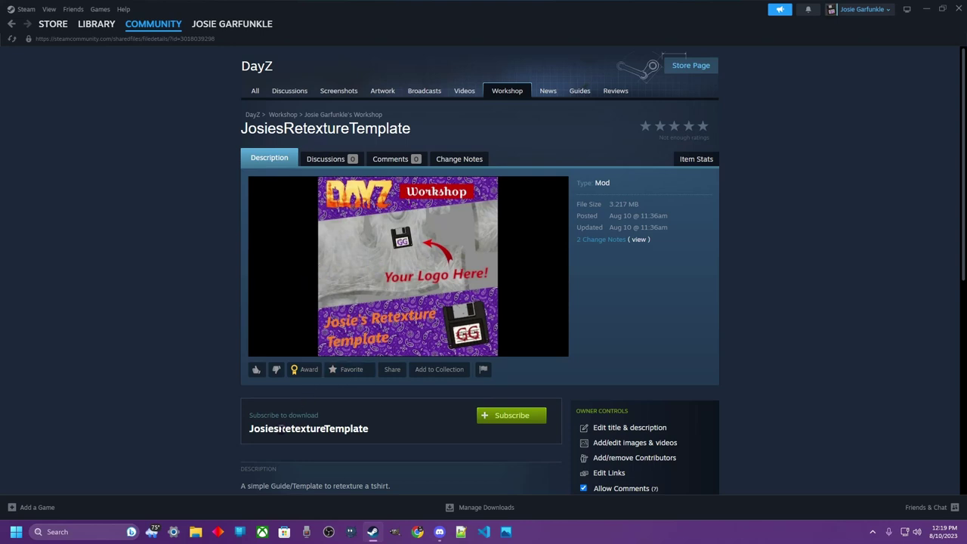
Subscribe to JosiesRetextureTemplate on its Workshop page and restore down the Steam window
click(485, 416)
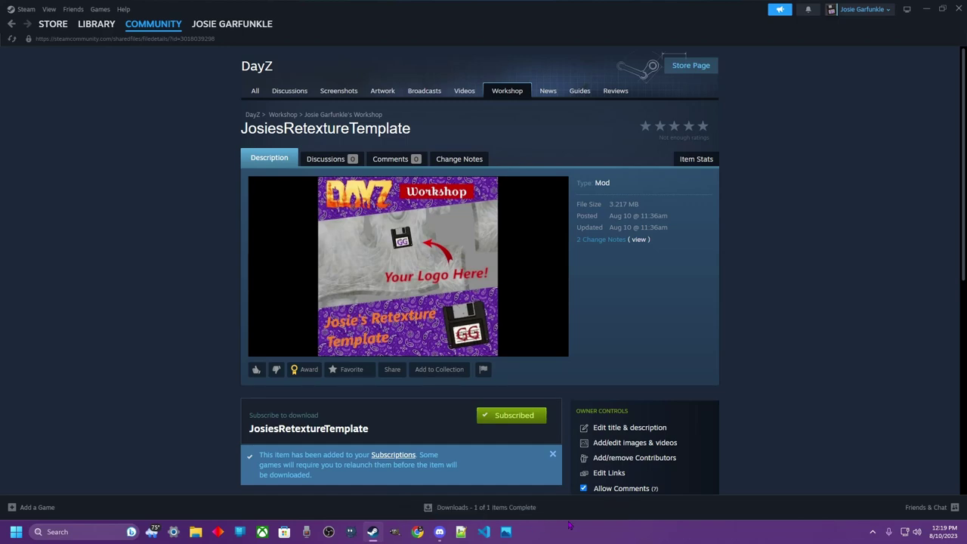
click(942, 9)
Minimize Steam, launch DayZ Tools from the desktop and allow the work drive to start
click(897, 57)
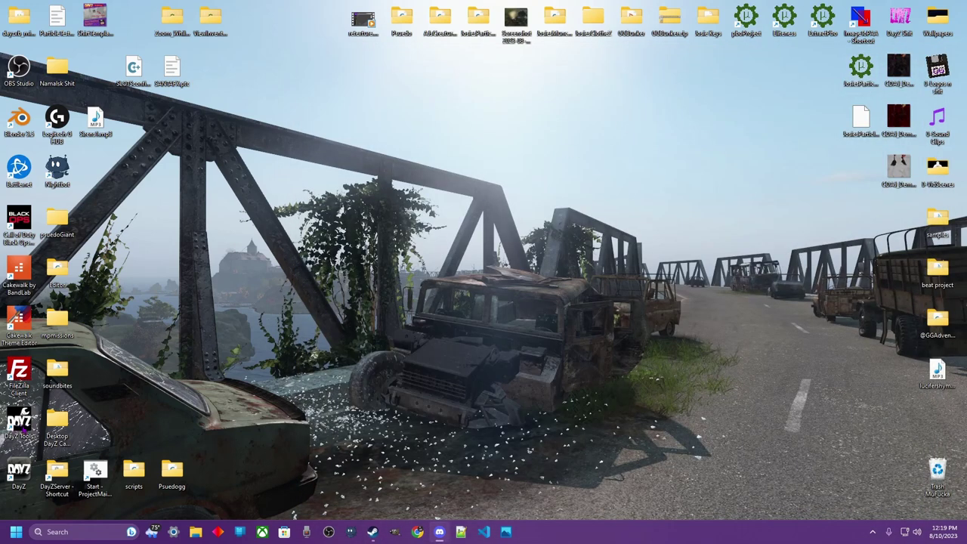
double_click(21, 424)
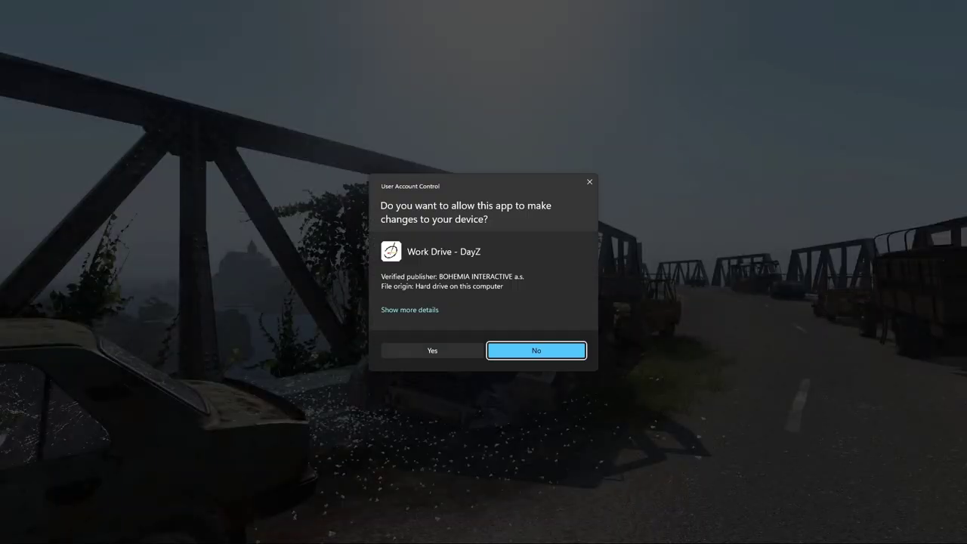
click(432, 350)
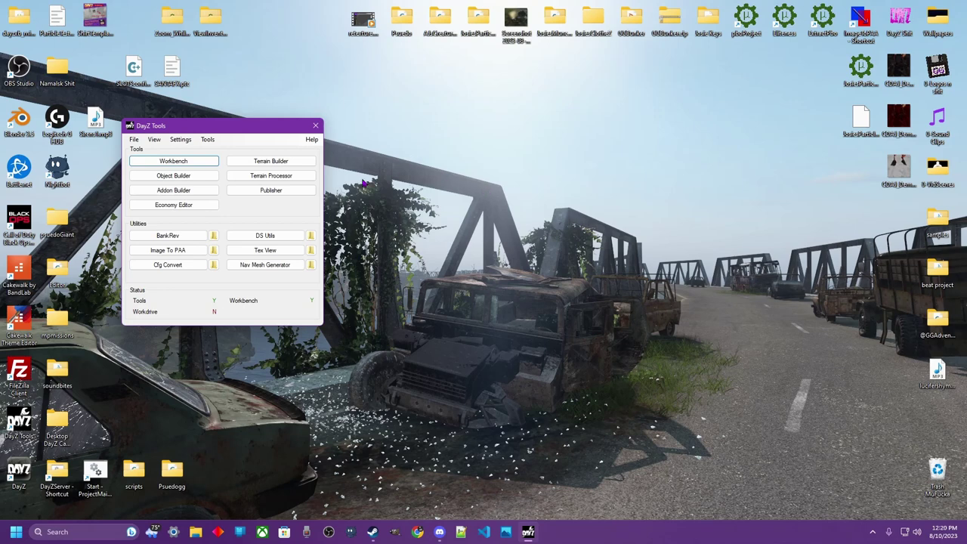
Close DayZ Tools and dismiss the JosiesEventZ, AJsCreatureParticlez and JosiesRetextureTemplate installed notices
click(315, 125)
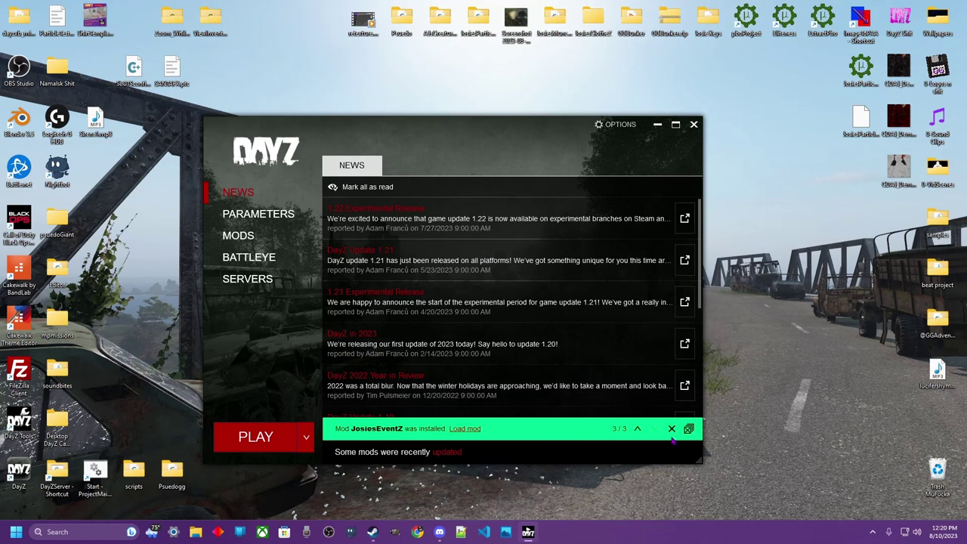
click(671, 428)
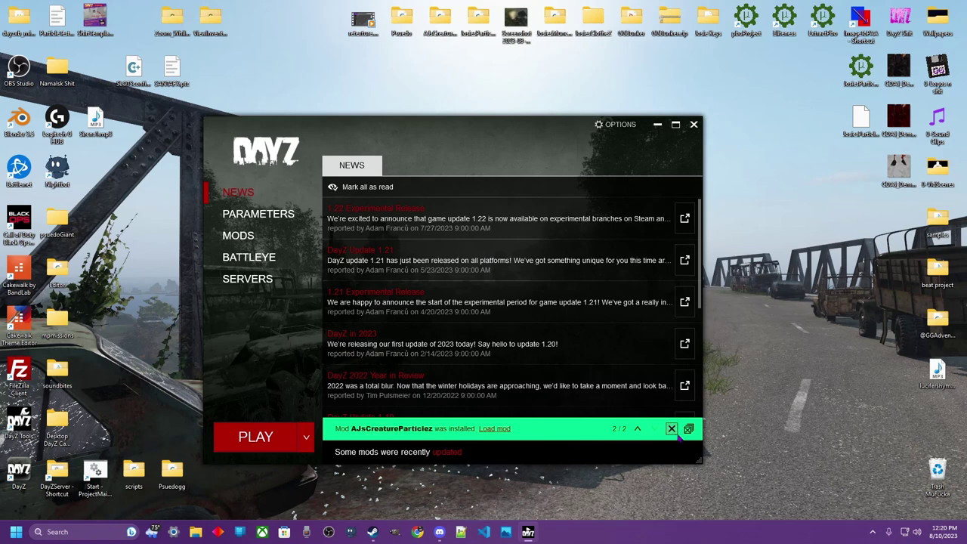
click(671, 428)
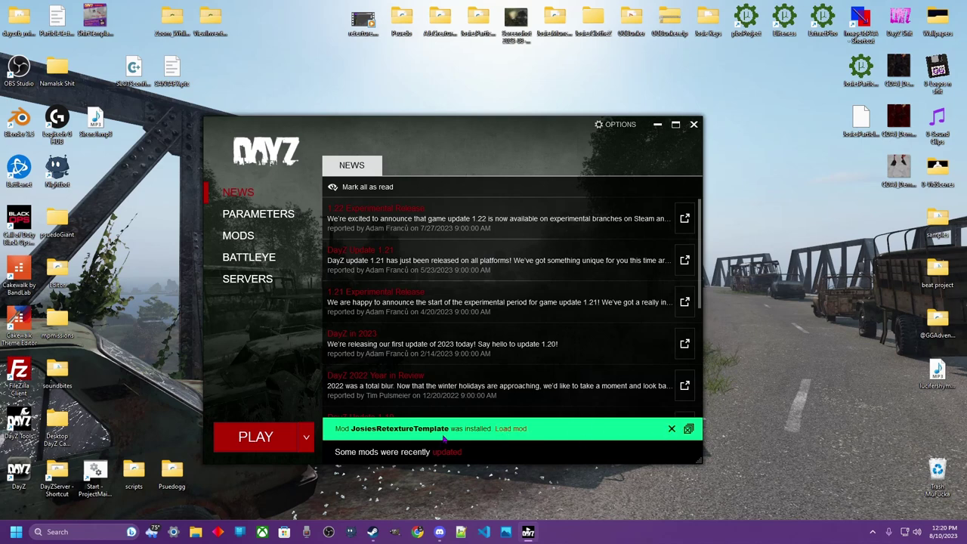
click(670, 429)
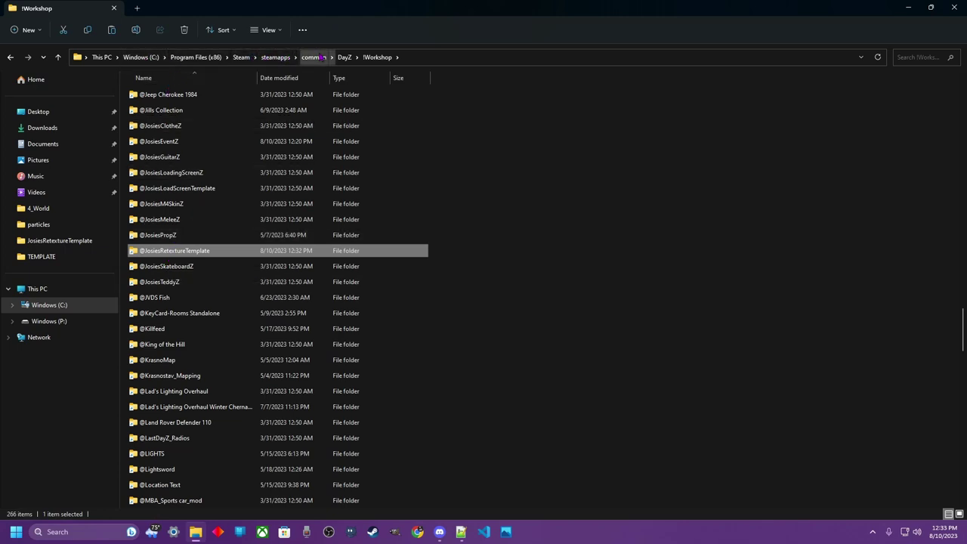
double_click(156, 255)
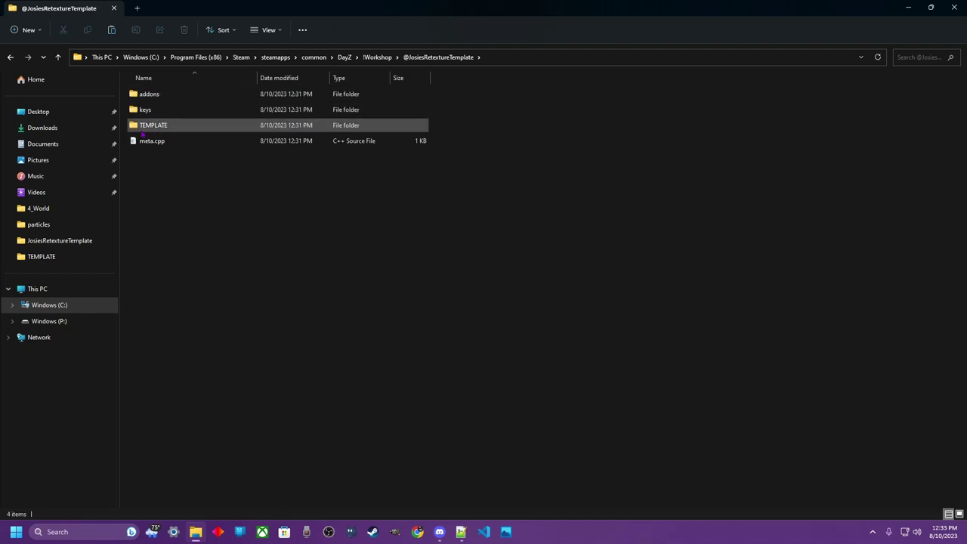
right_click(158, 126)
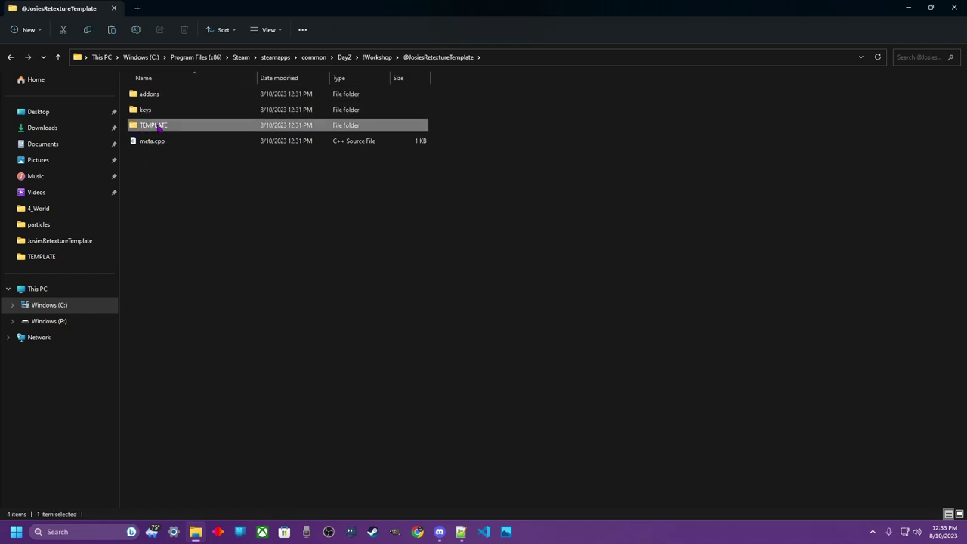
click(923, 9)
click(929, 8)
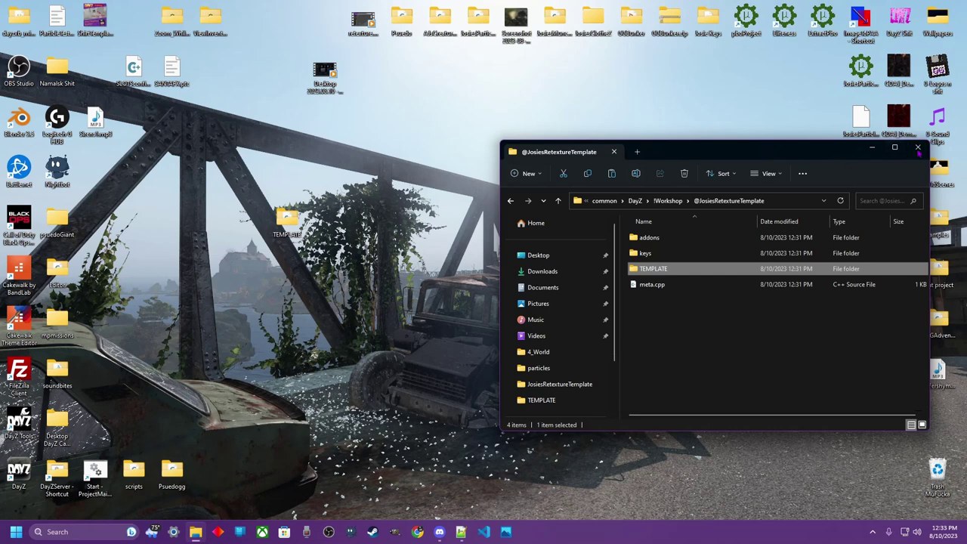
click(917, 147)
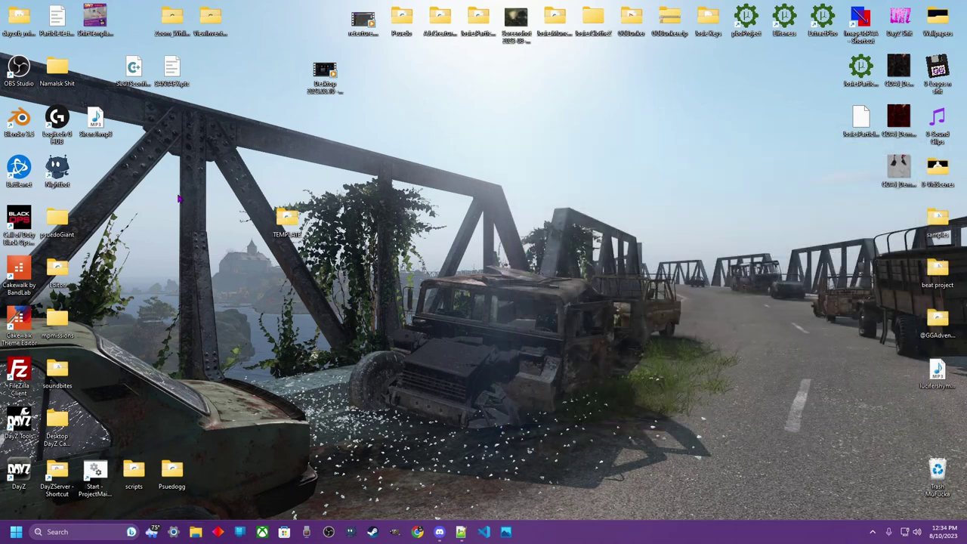
drag(111, 176, 110, 176)
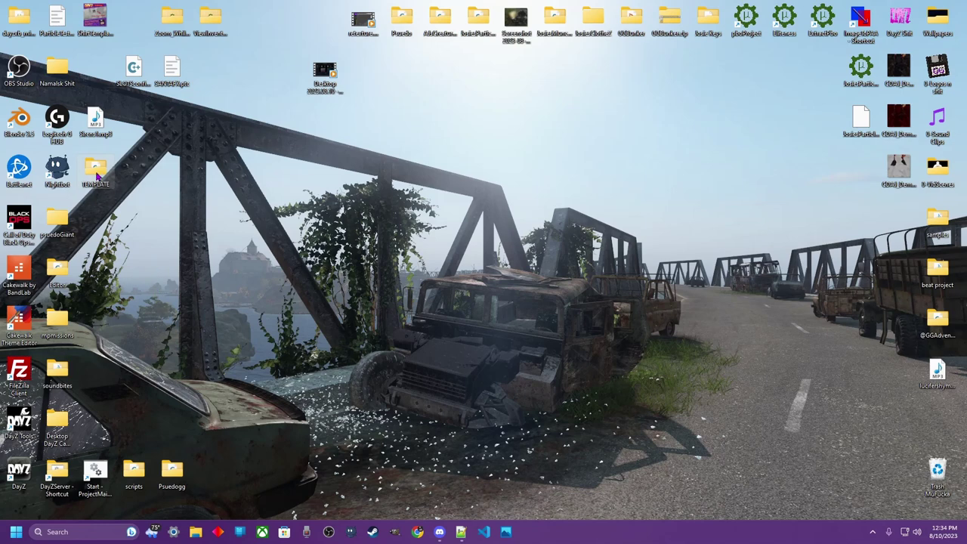
Open a new Explorer window on the P: drive and copy the desktop TEMPLATE folder into it
right_click(196, 532)
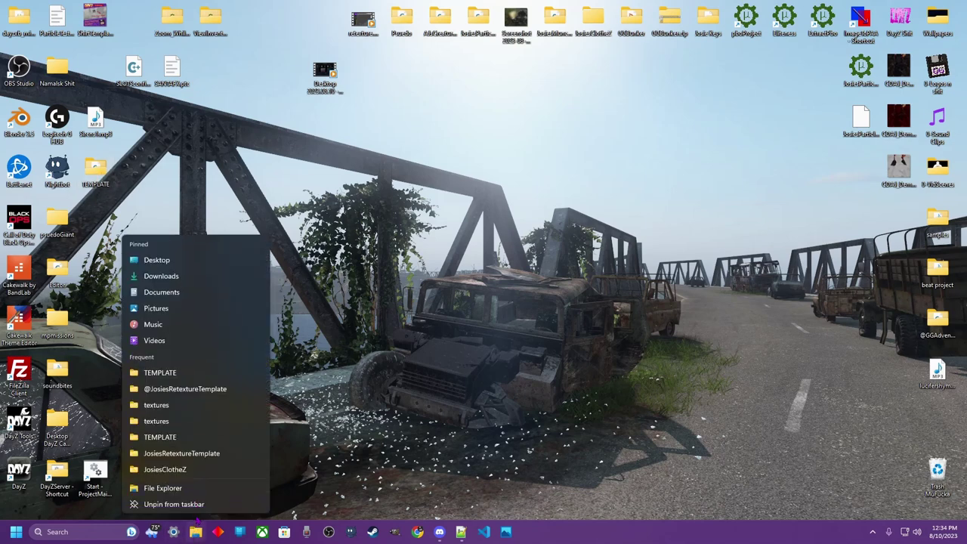
click(197, 491)
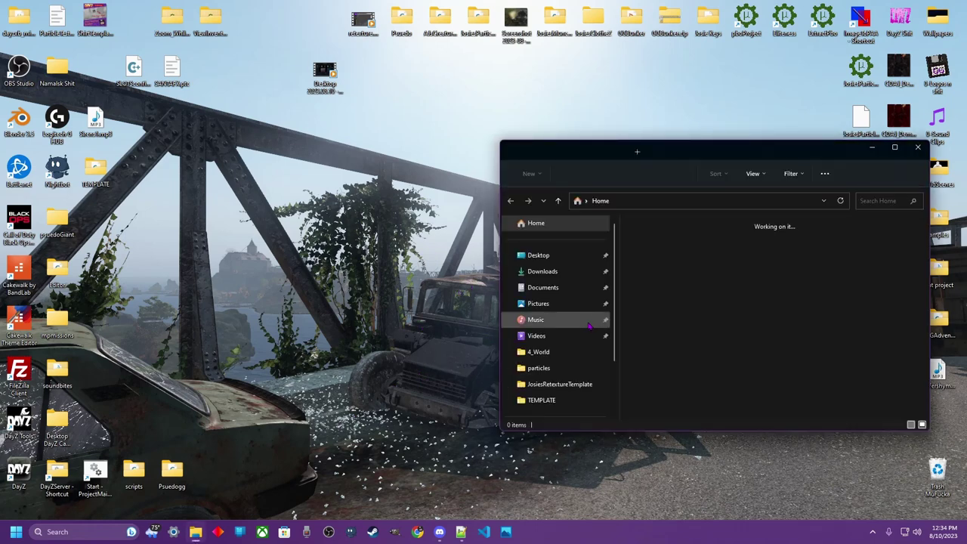
click(549, 383)
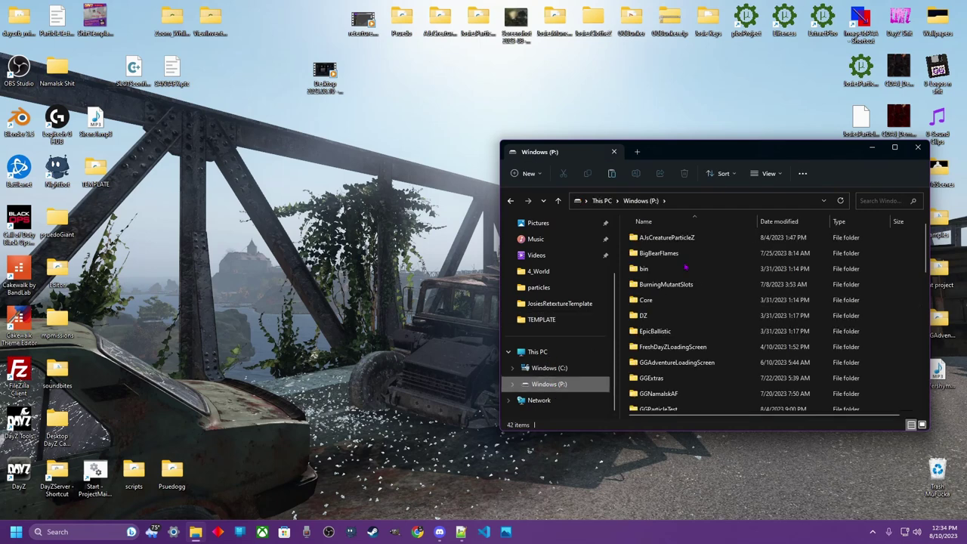
drag(718, 152, 558, 130)
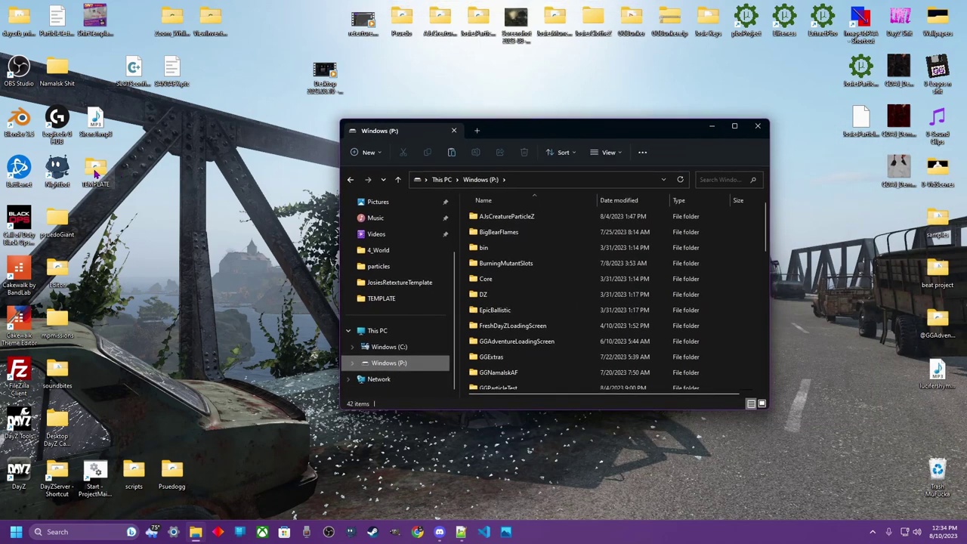
drag(96, 167, 755, 340)
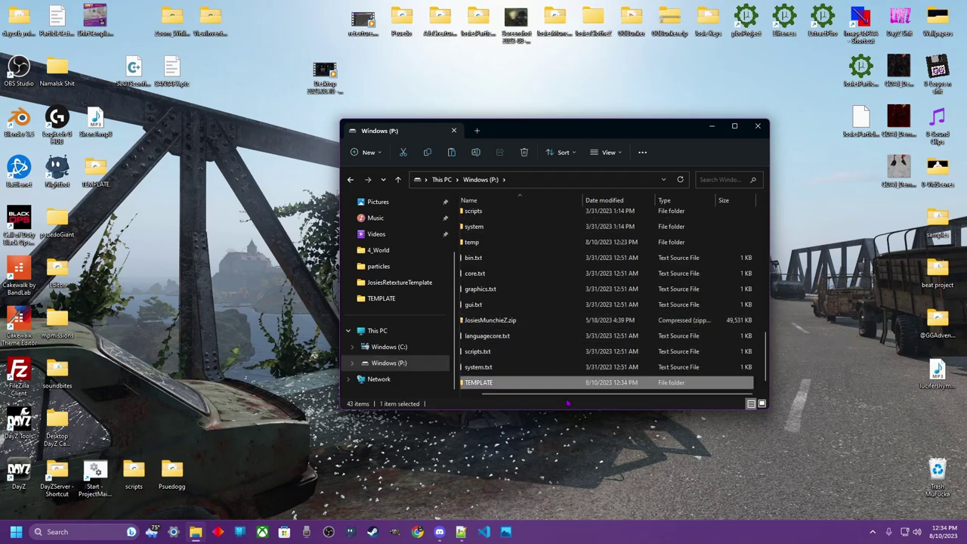
drag(573, 394, 528, 395)
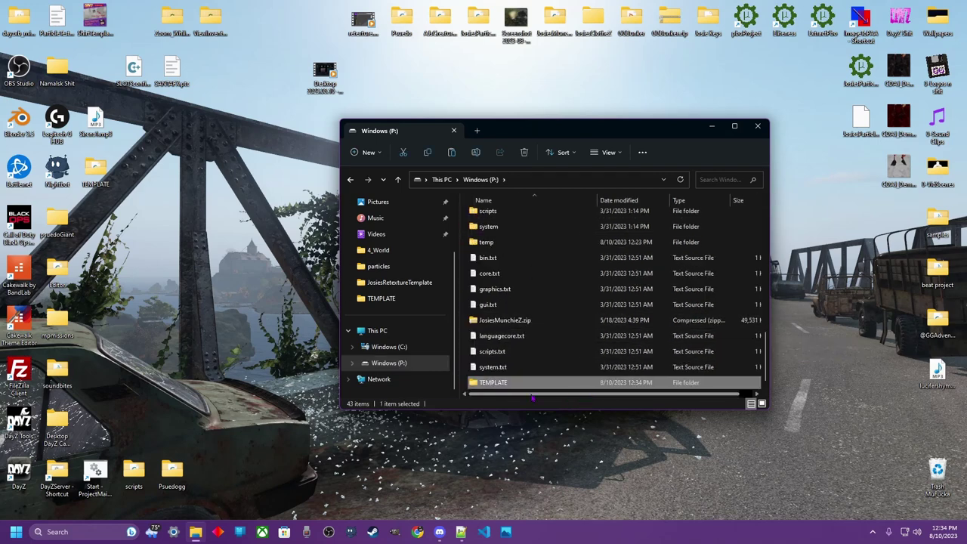
Rename the copied folder to OurShirt and open it
click(493, 383)
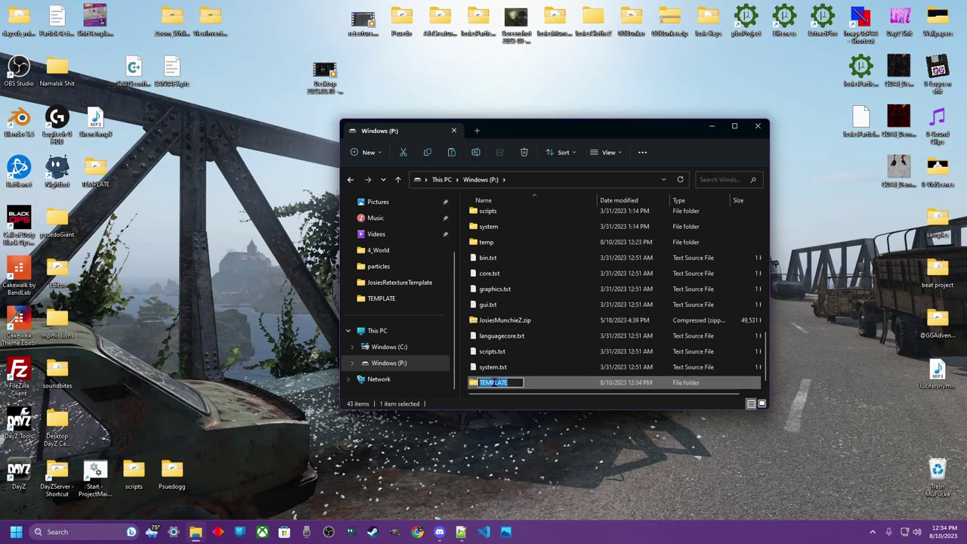
text(OurShit)
double_click(499, 383)
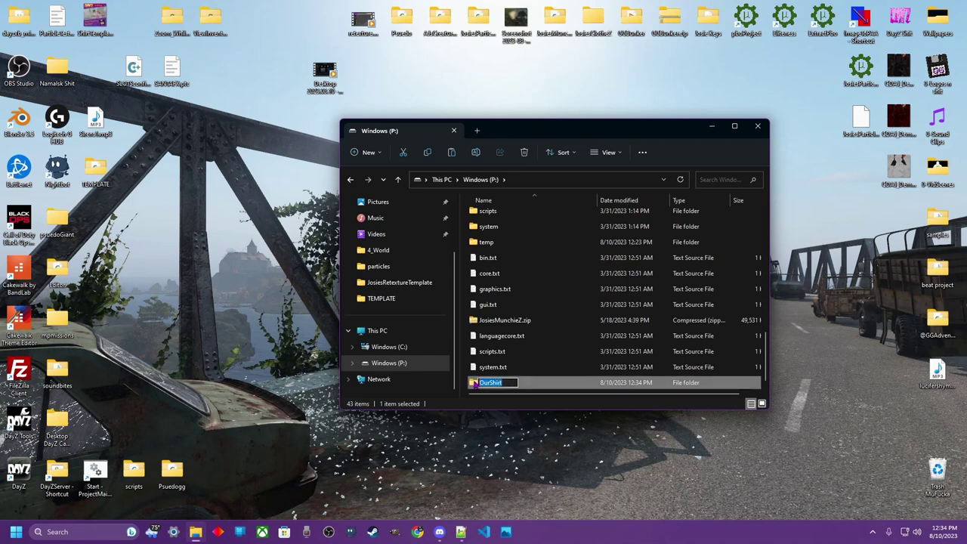
click(531, 383)
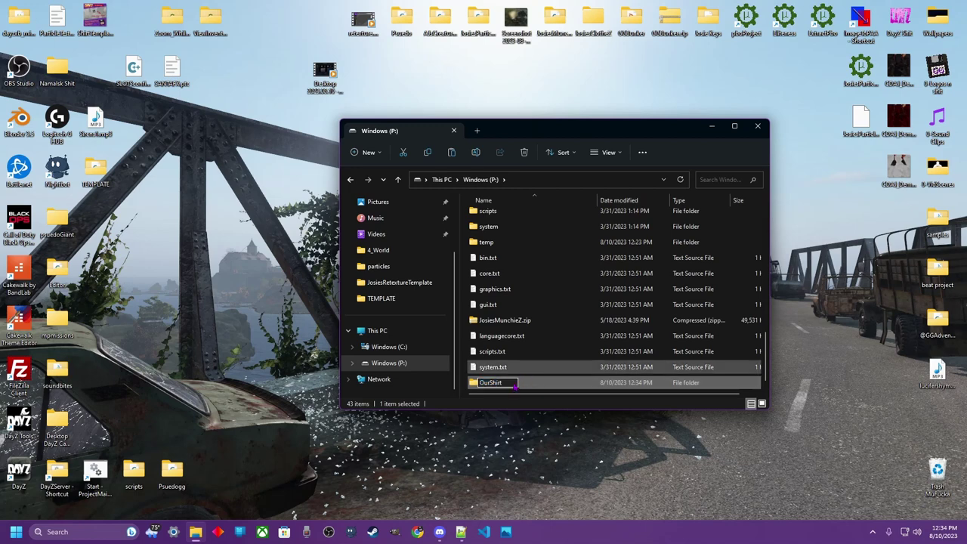
double_click(493, 382)
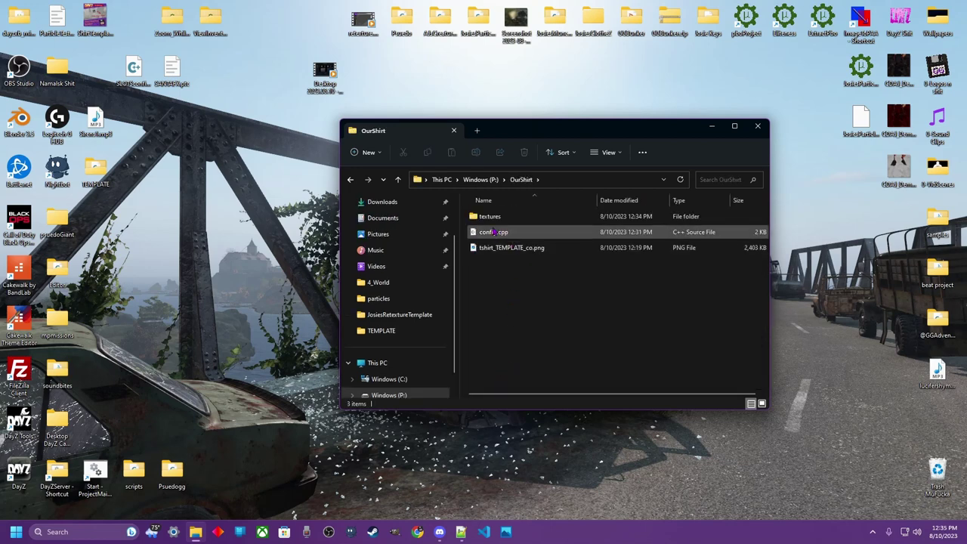
double_click(495, 219)
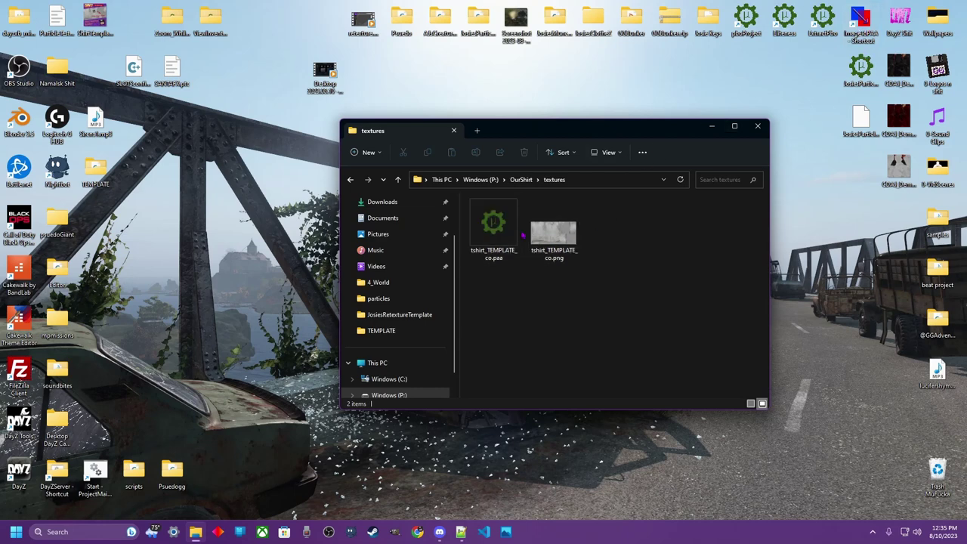
click(349, 179)
click(492, 247)
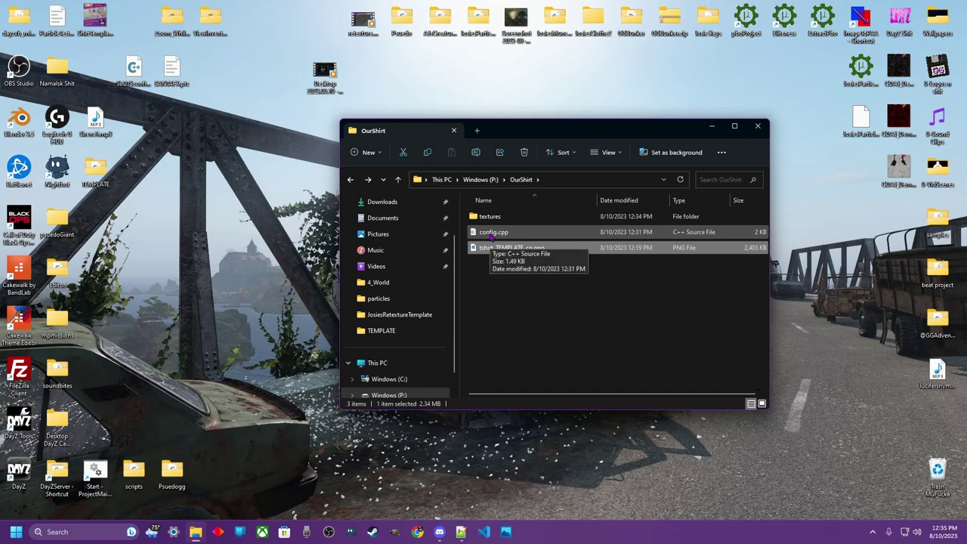
click(498, 234)
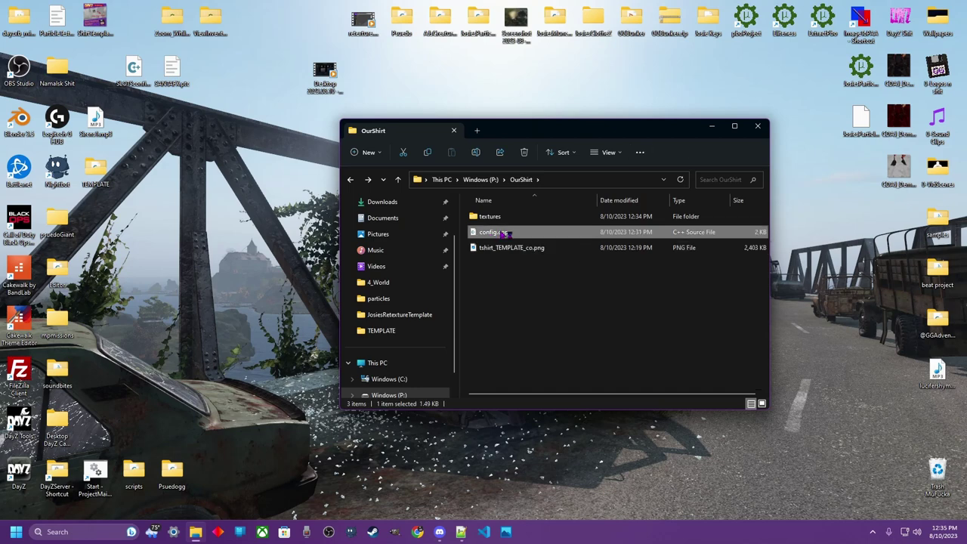
Open config.cpp in VS Code and rename the CfgPatches class on line 3 to OurShirt
double_click(503, 234)
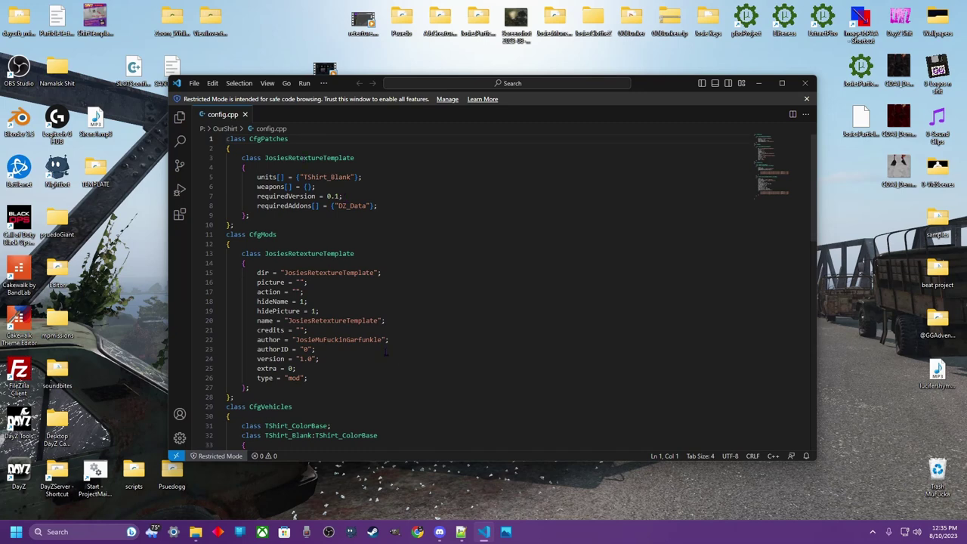
double_click(305, 157)
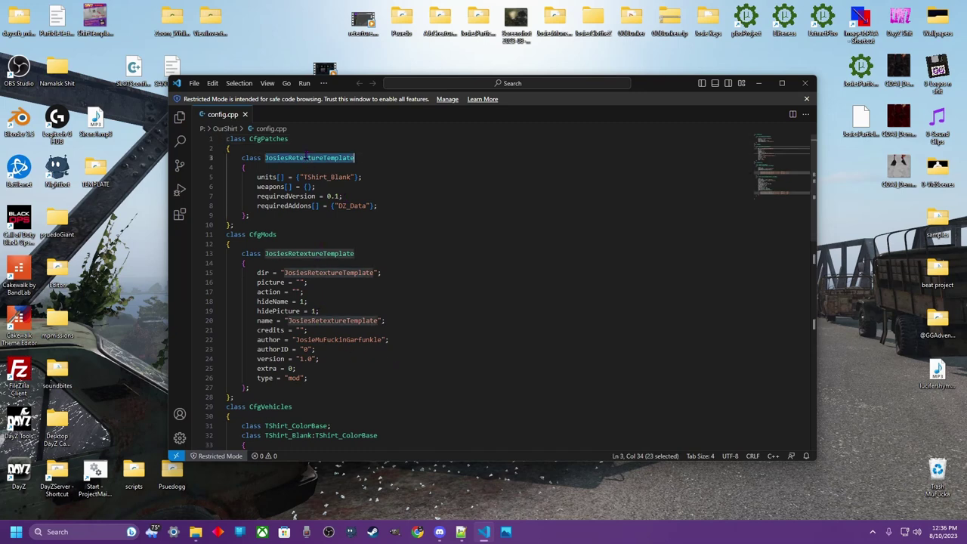
text(OurShirt)
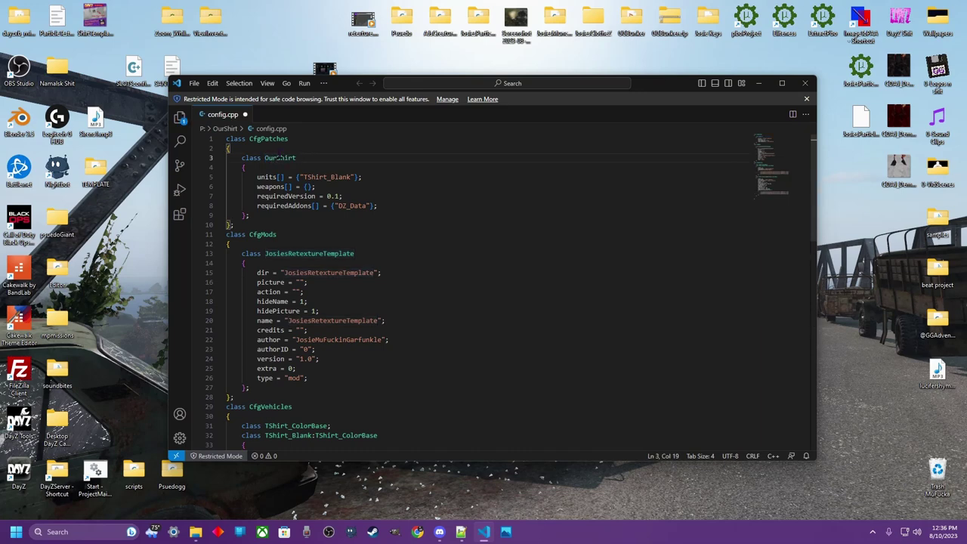
Paste OurShirt over the CfgMods class name and its dir and name values
double_click(281, 157)
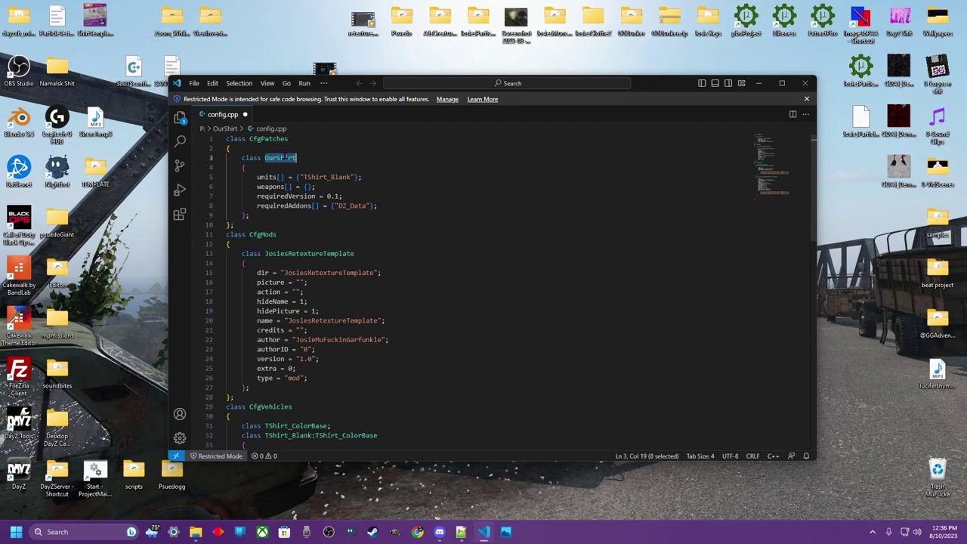
key(ctrl+c)
double_click(306, 253)
key(ctrl+v)
double_click(310, 272)
key(ctrl+v)
double_click(308, 320)
key(ctrl+v)
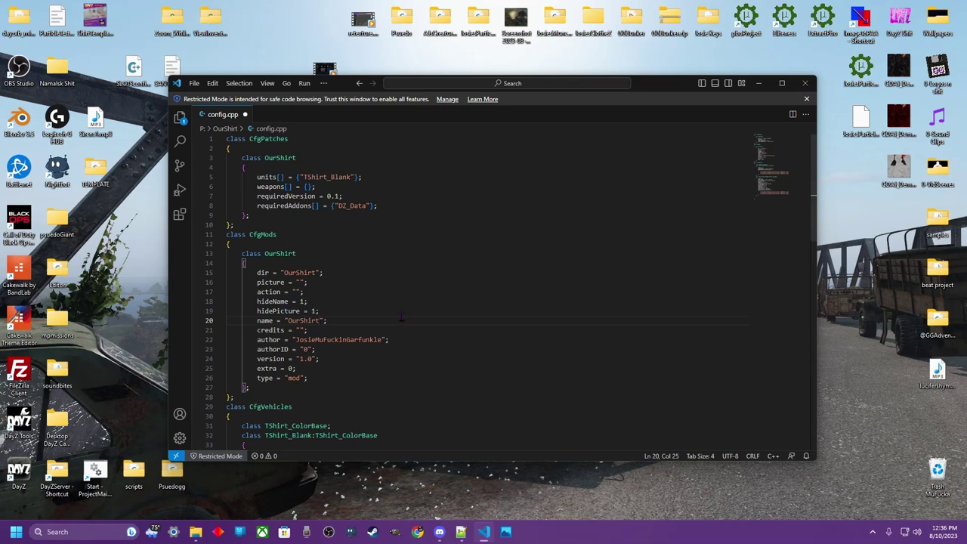
scroll(393, 311, down, 1)
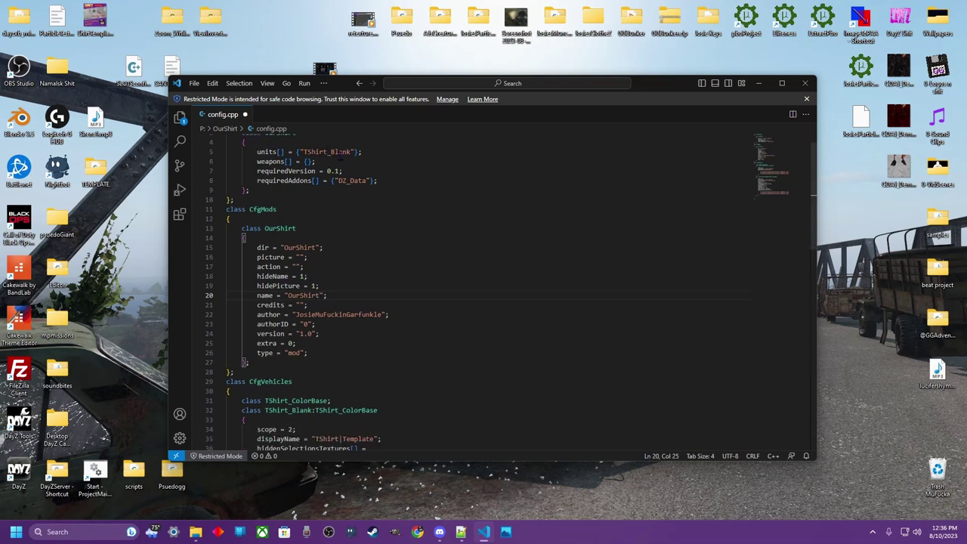
scroll(327, 374, down, 1)
scroll(318, 389, down, 1)
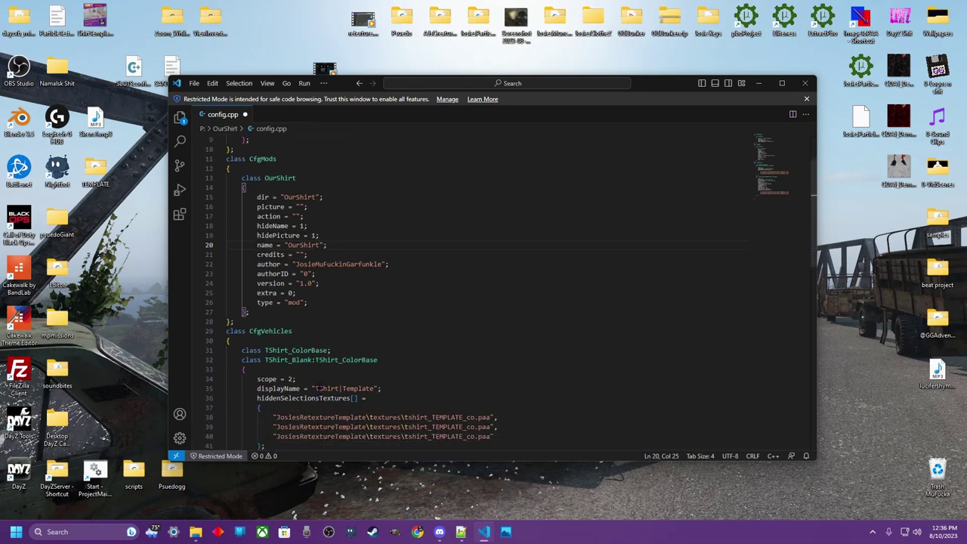
scroll(321, 363, down, 1)
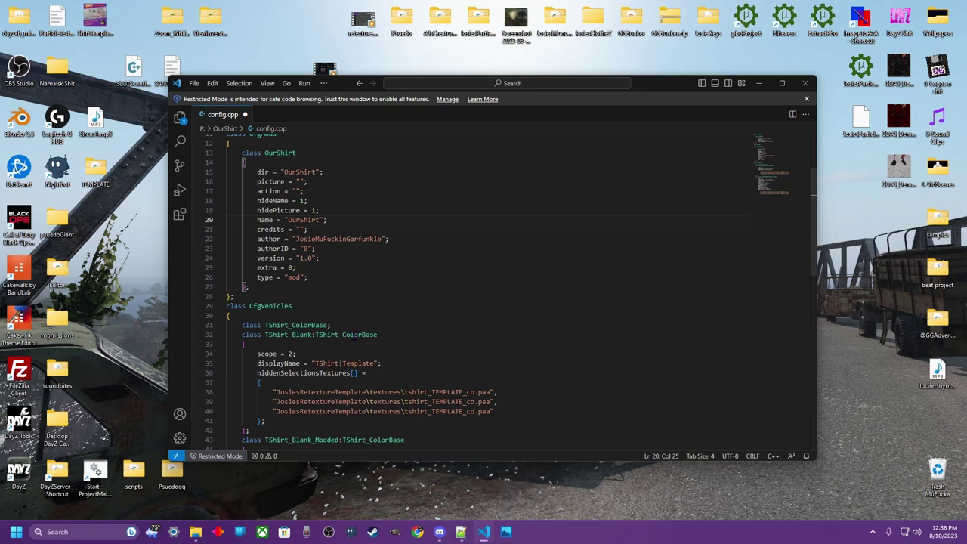
Change TShirt_Blank's displayName to "Dilberts Pickle Tee"
double_click(300, 325)
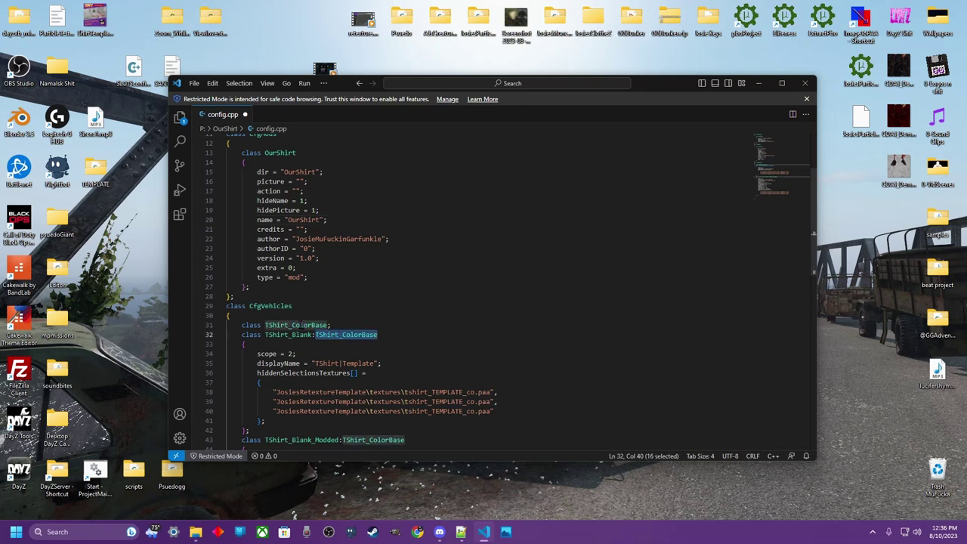
double_click(336, 335)
double_click(306, 335)
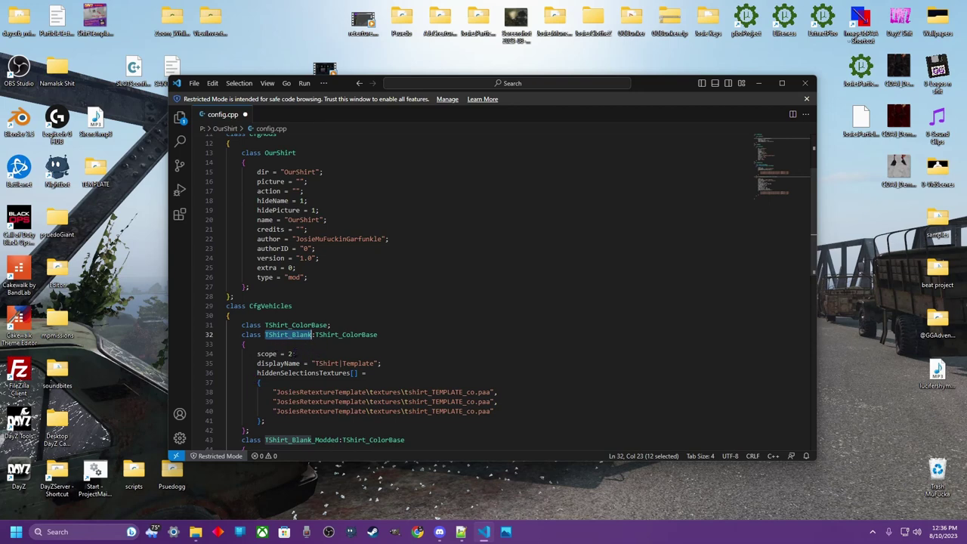
drag(287, 342, 307, 353)
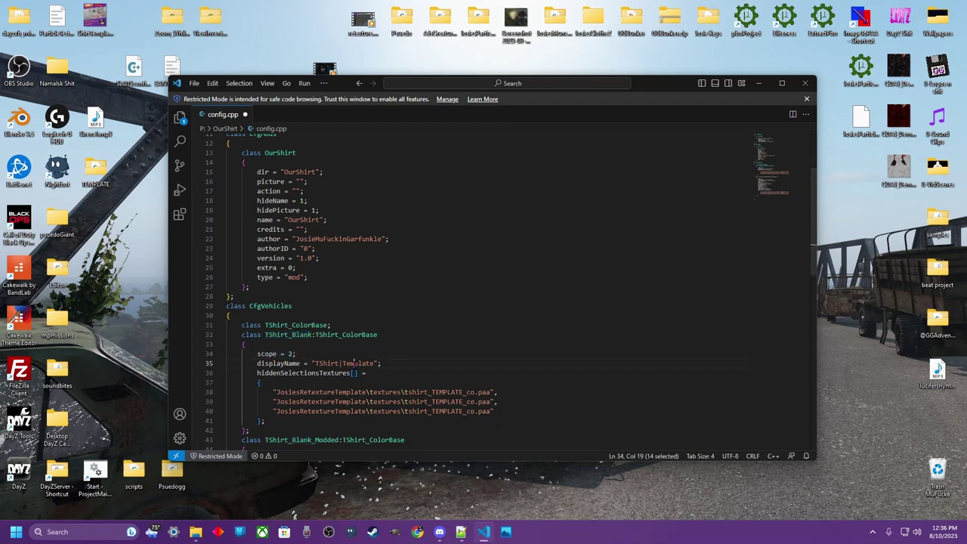
double_click(356, 363)
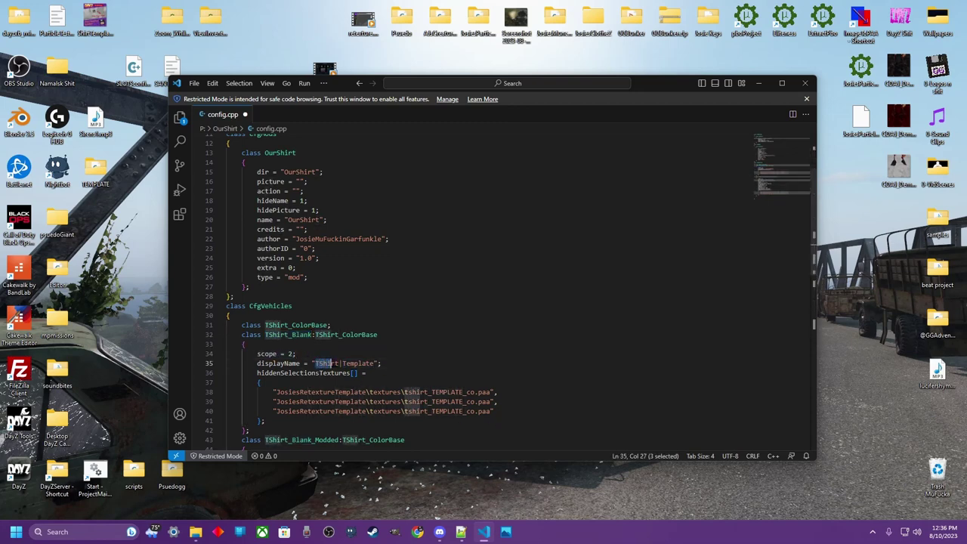
drag(316, 364, 374, 363)
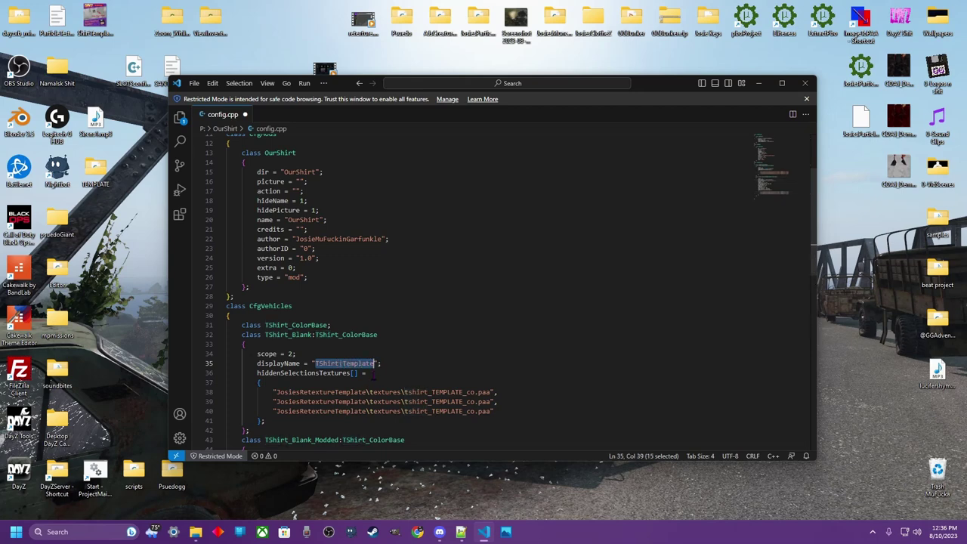
text(Dilbert)
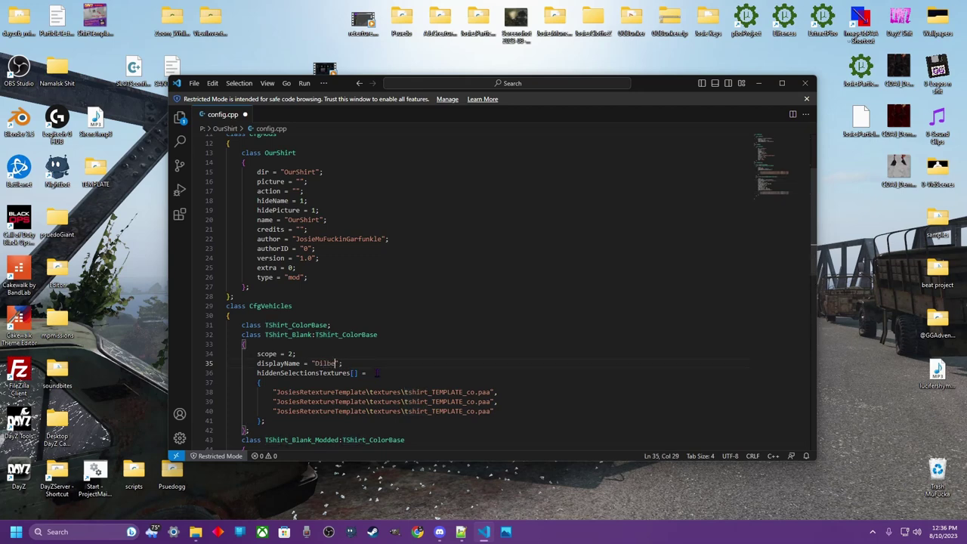
text(s Pickle Tee)
Replace JosiesRetextureTemplate with OurShirt in all three texture paths
double_click(330, 391)
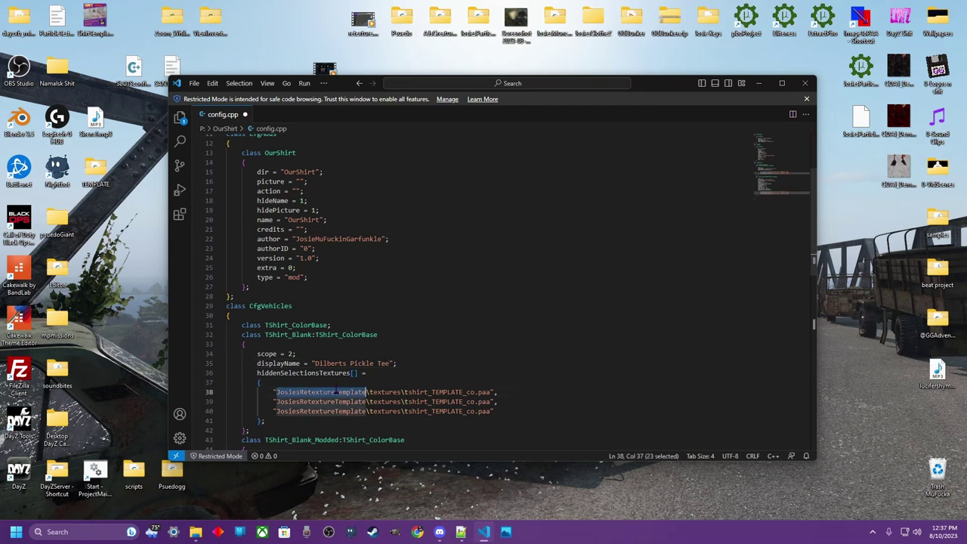
text(OurShirt)
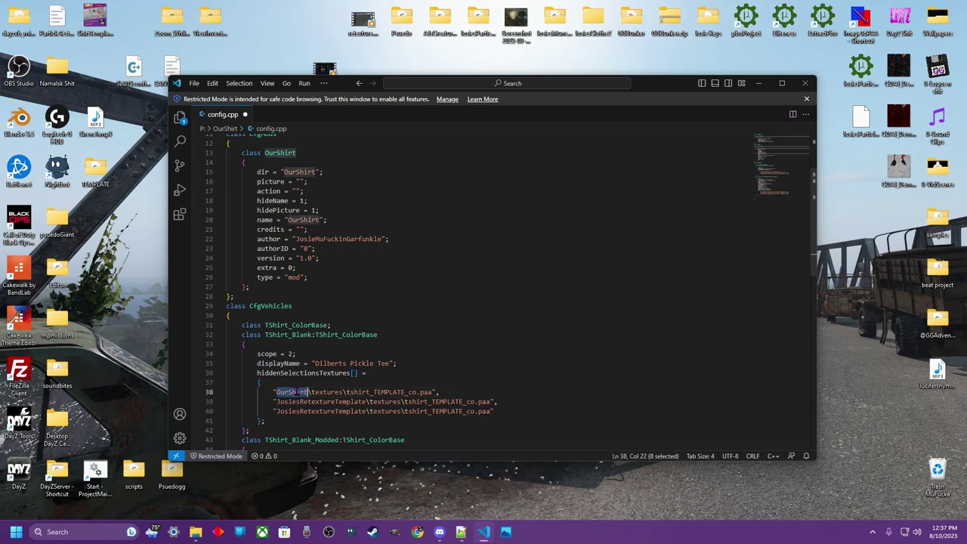
double_click(367, 401)
key(ctrl+v)
double_click(333, 411)
key(ctrl+v)
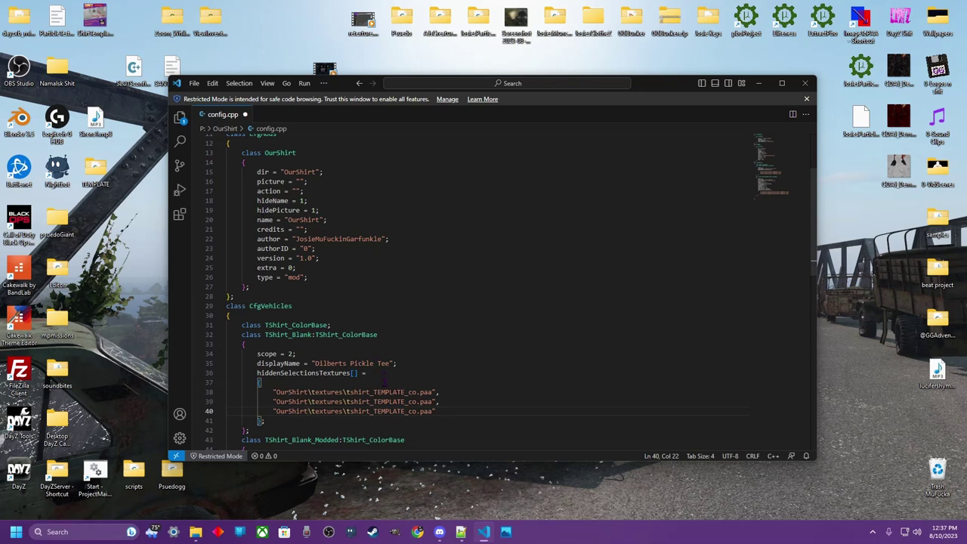
double_click(390, 392)
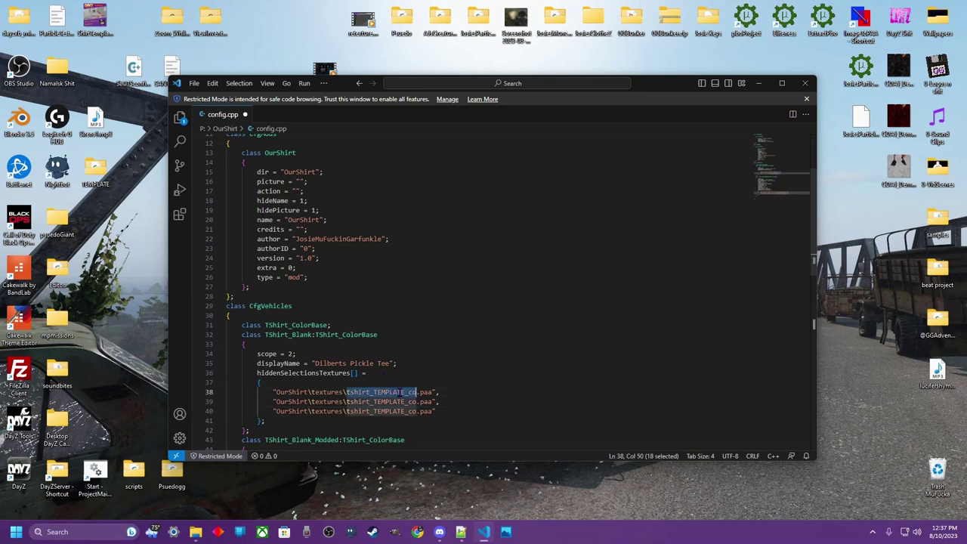
key(alt+Tab)
double_click(497, 219)
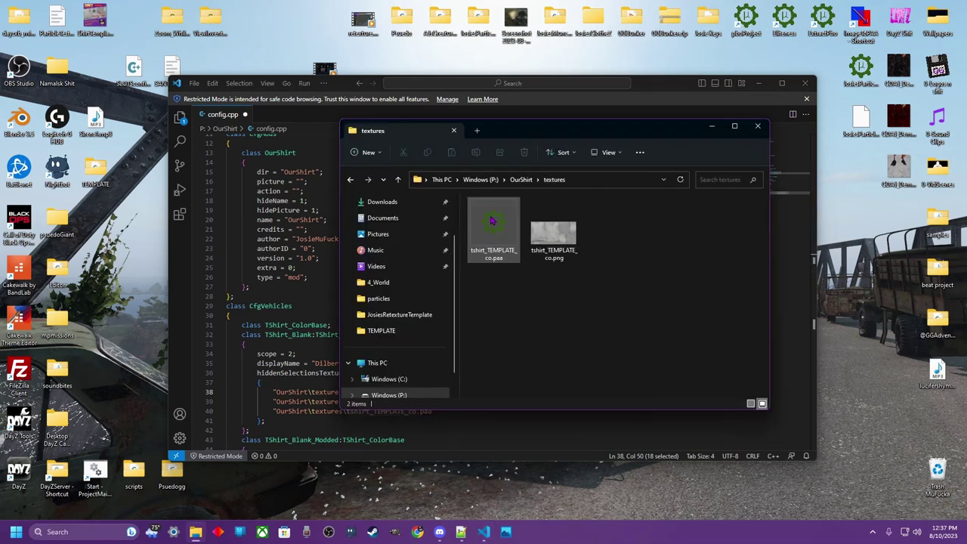
click(550, 240)
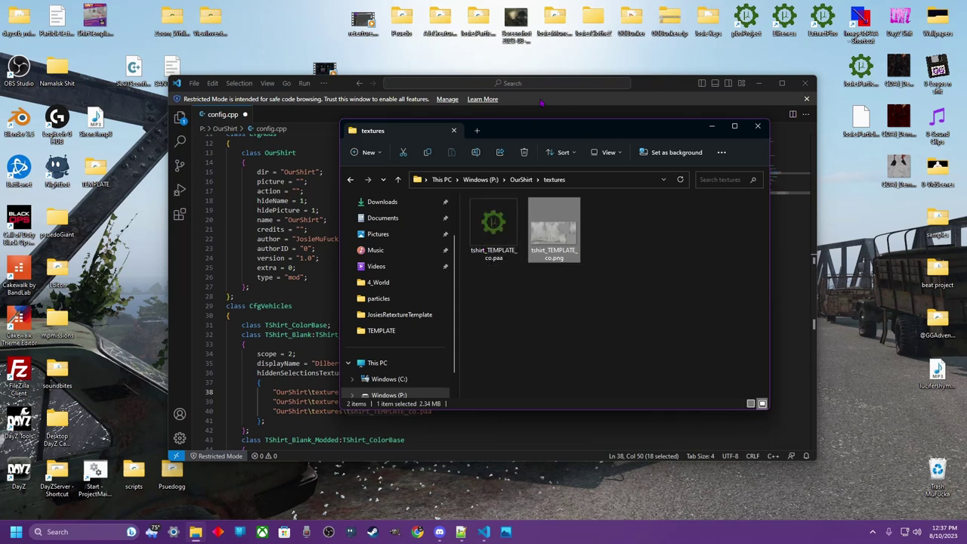
click(513, 83)
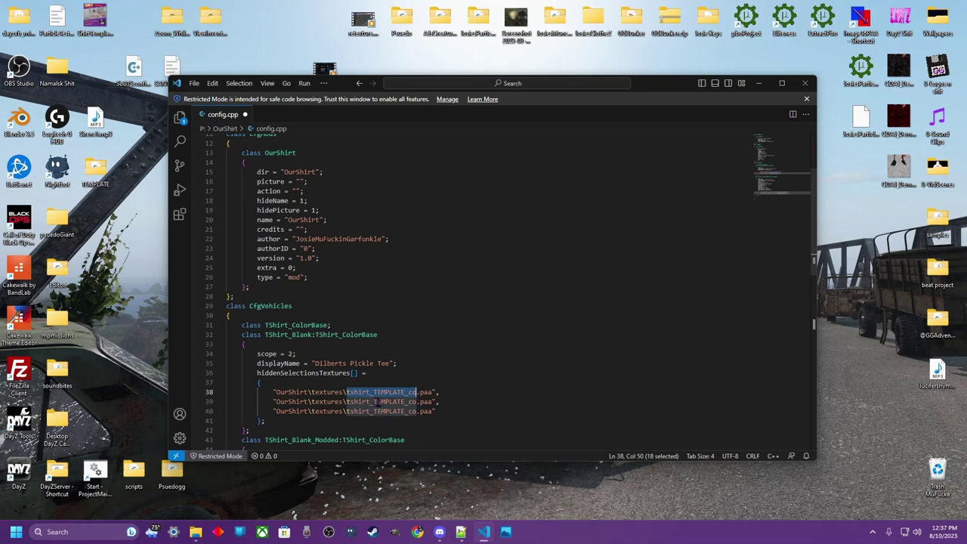
Review TShirt_Blank and TShirt_Blank_Modded, their TShirt_ColorBase parent, and the line 58 texture name
scroll(376, 401, down, 5)
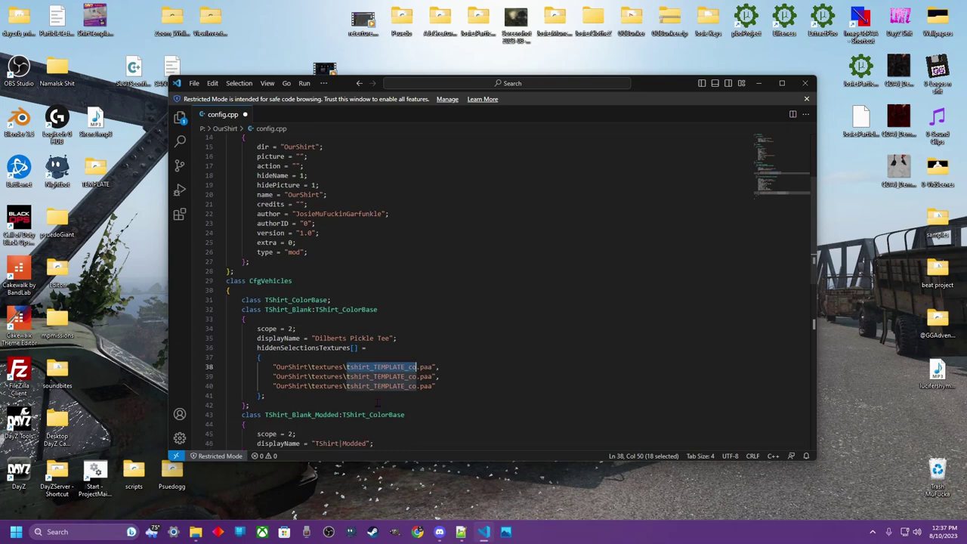
scroll(376, 401, down, 1)
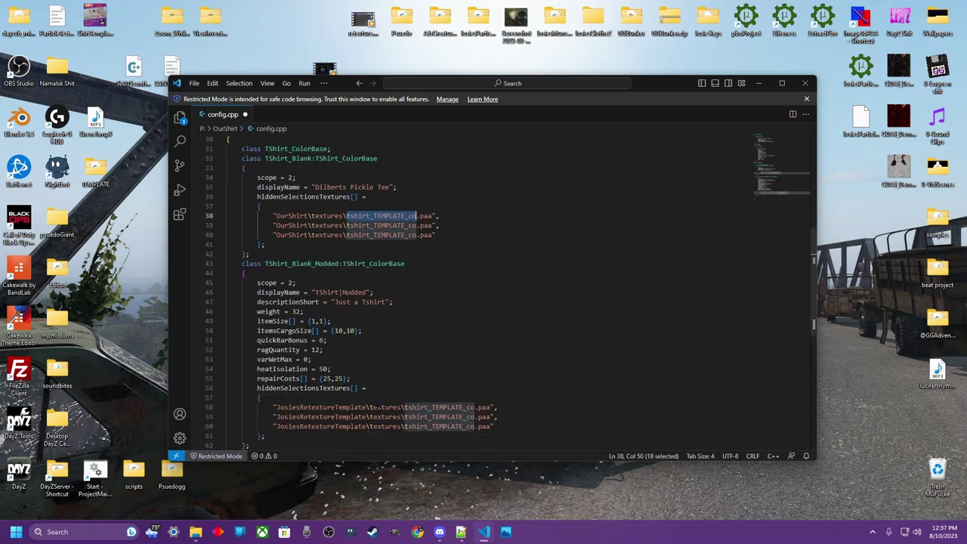
drag(228, 177, 341, 250)
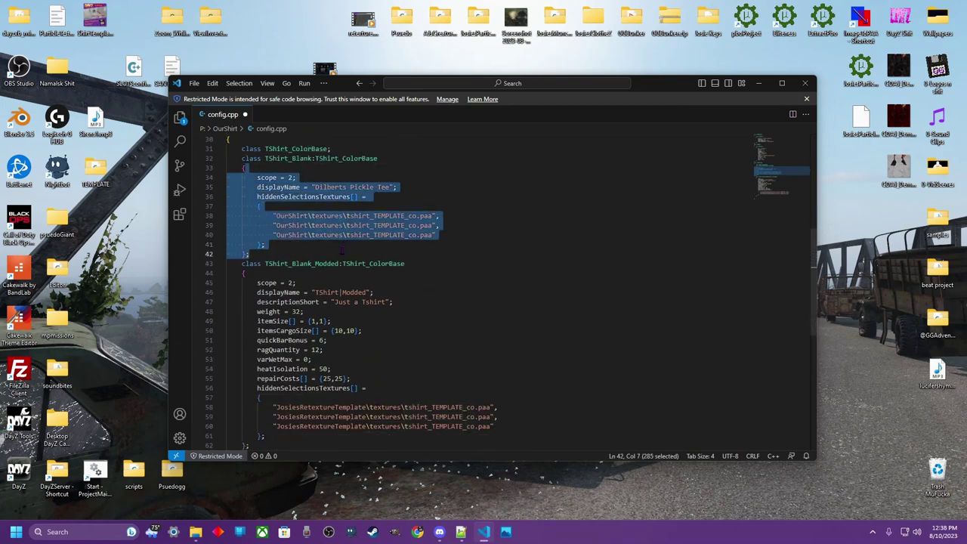
double_click(347, 158)
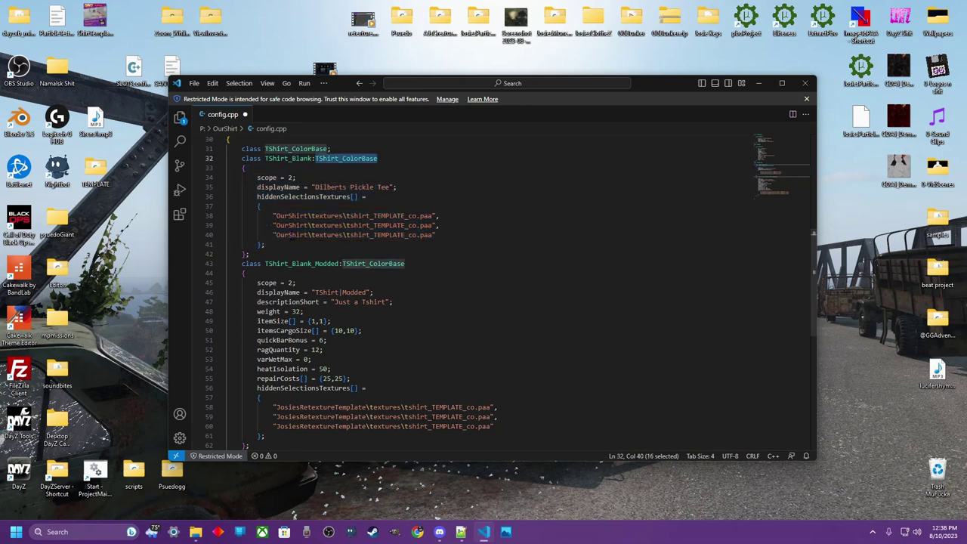
double_click(294, 263)
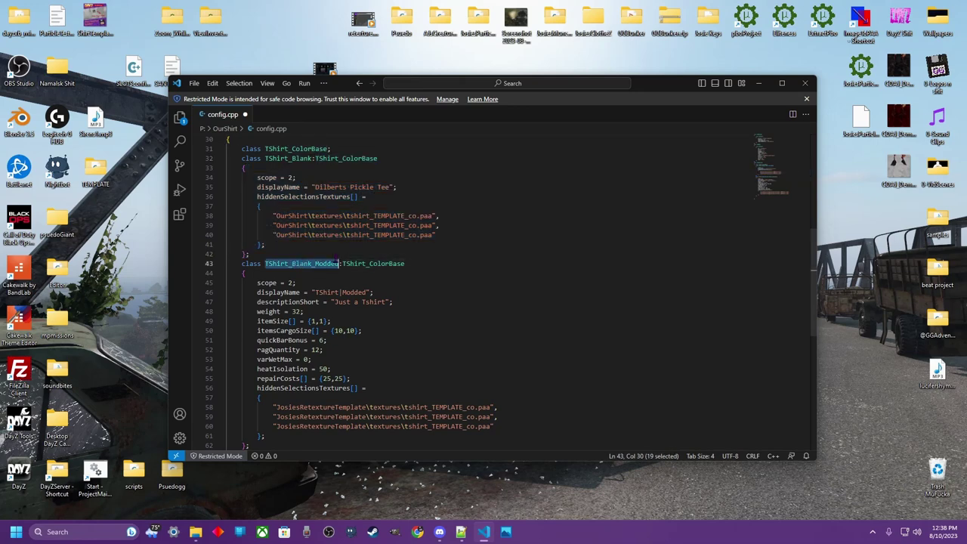
double_click(357, 263)
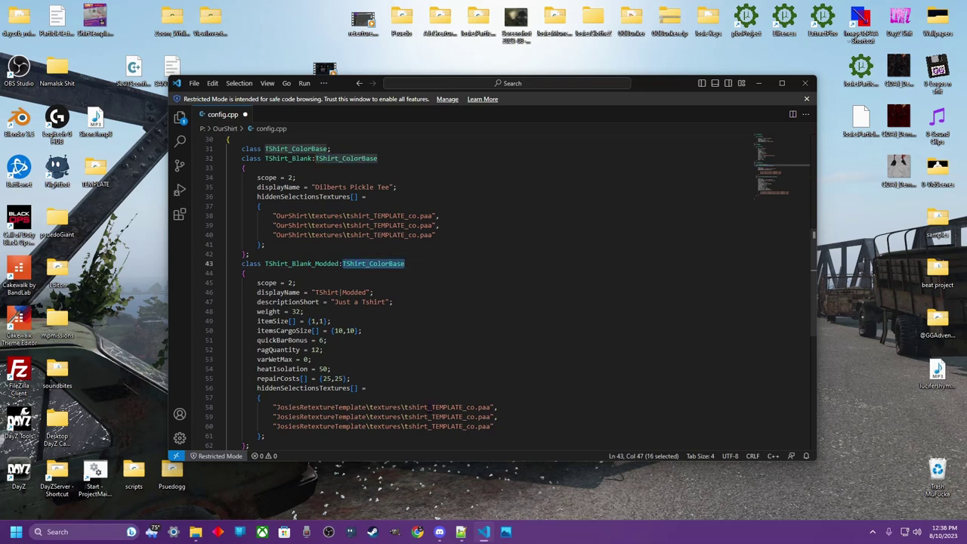
double_click(432, 408)
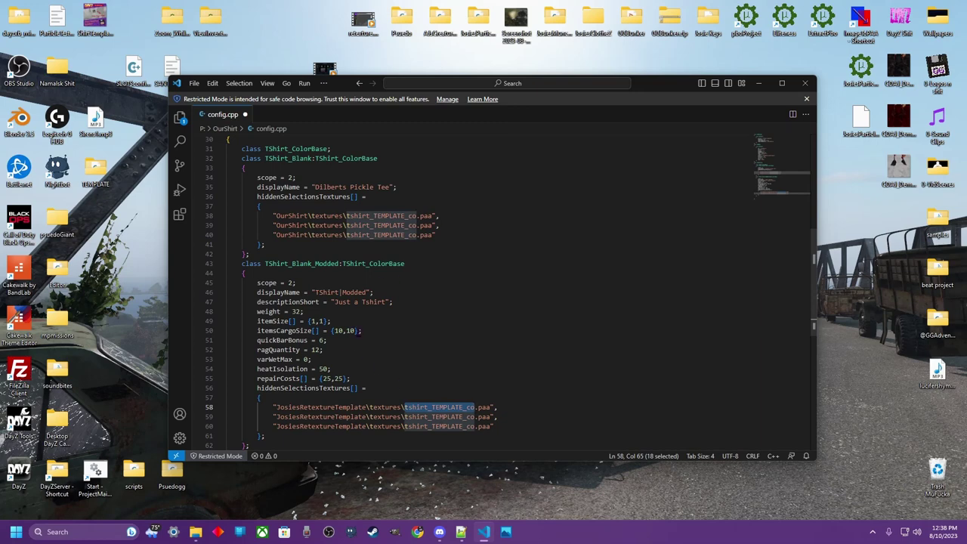
scroll(361, 306, down, 1)
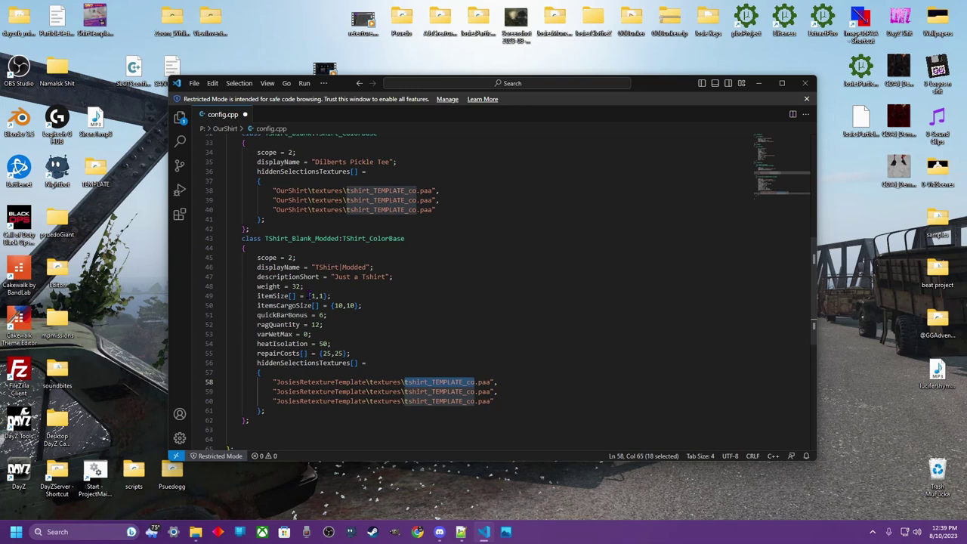
Go over TShirt_Blank_Modded's weight 32, itemSize {1,1} and itemsCargoSize 10x10 values
double_click(296, 286)
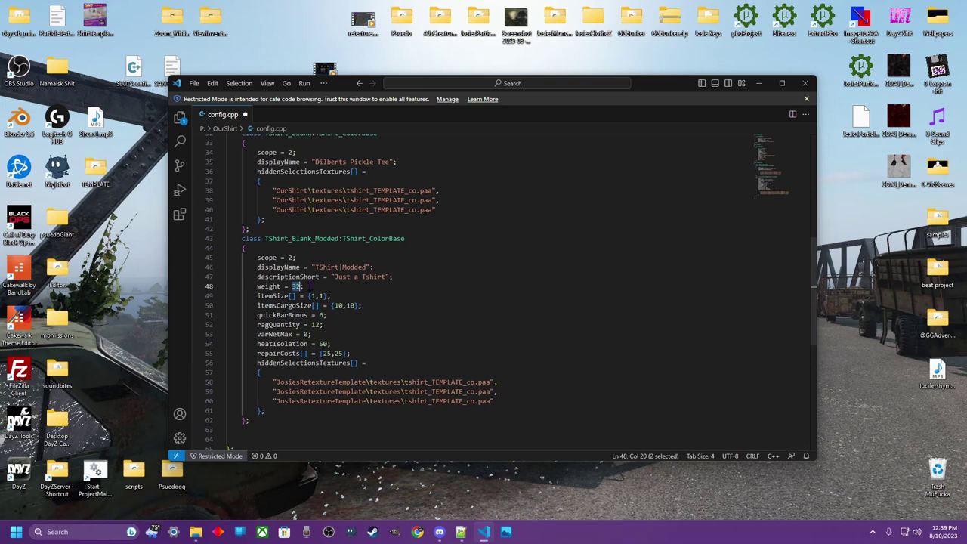
key(End)
key(shift+Down)
key(shift+End)
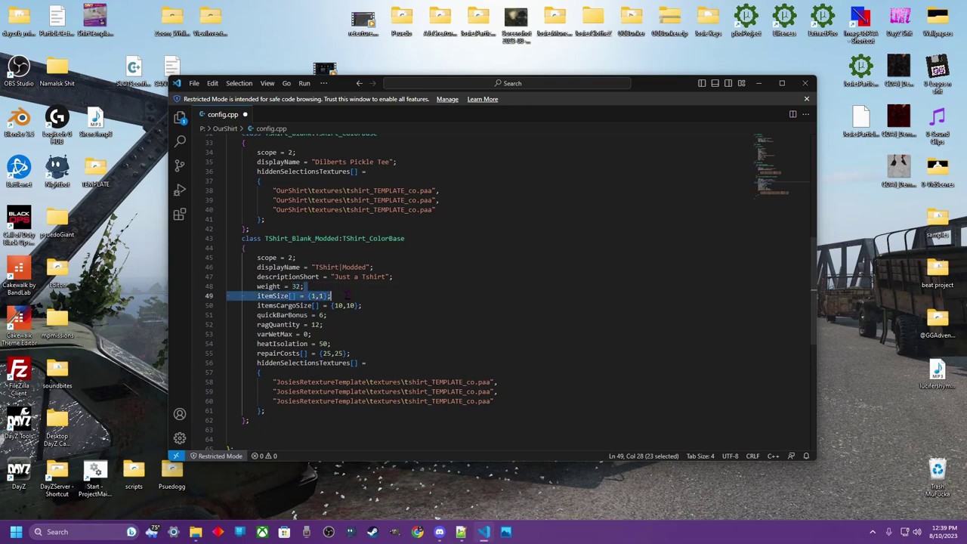
click(311, 295)
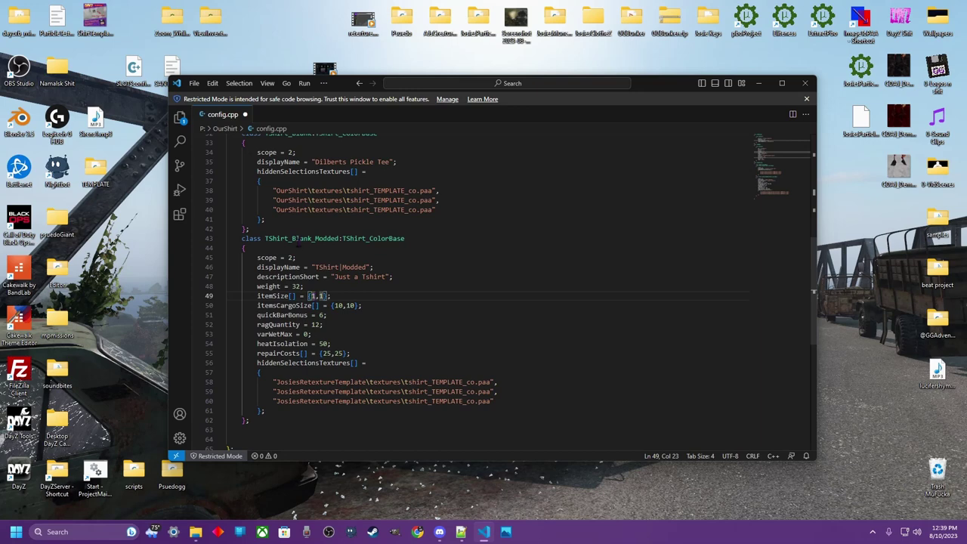
double_click(302, 238)
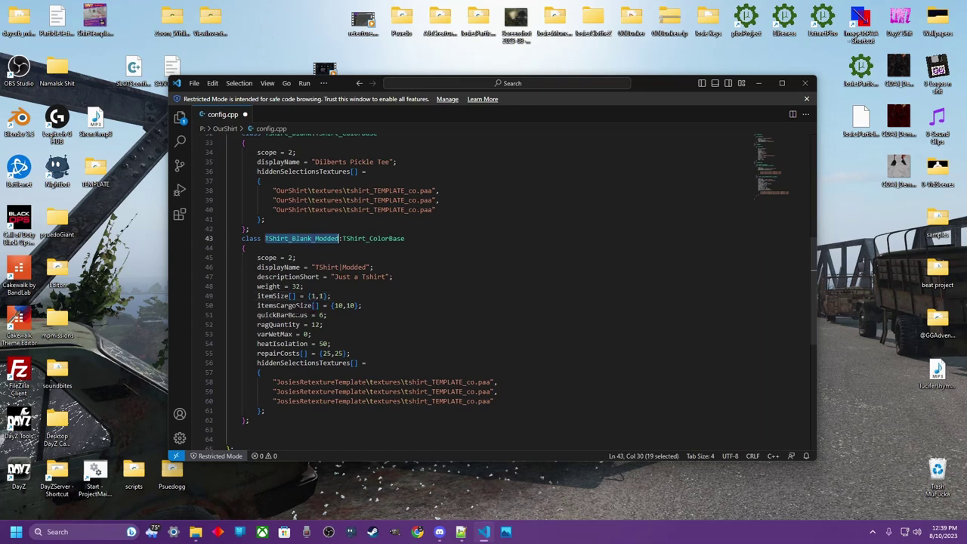
double_click(287, 306)
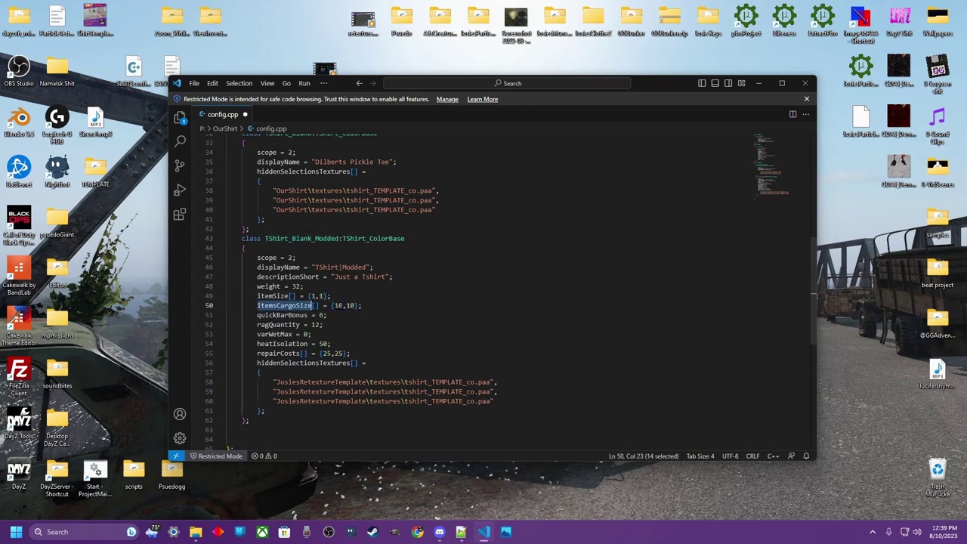
double_click(338, 305)
double_click(350, 305)
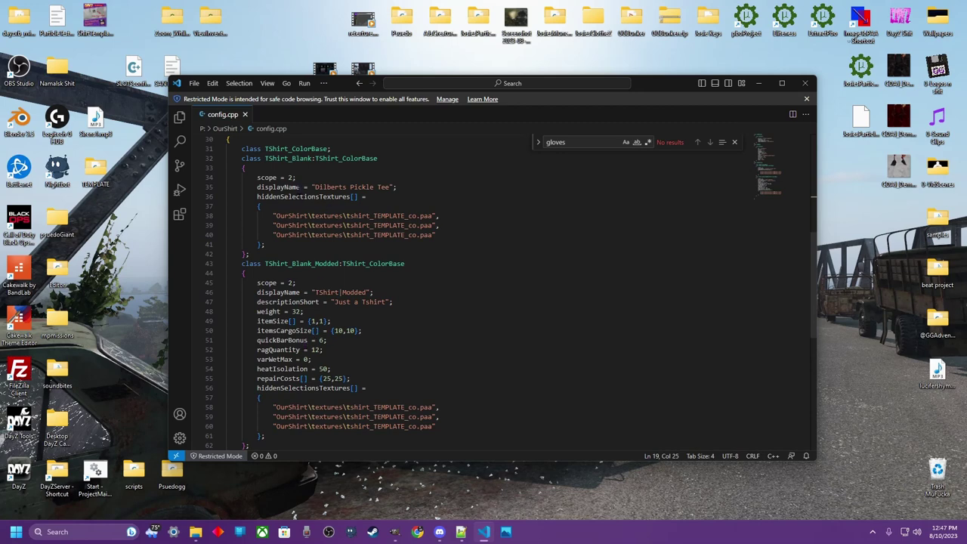
Fold and unfold the TShirt_Blank class bodies, select the tshirt_TEMPLATE_co texture name, then switch to GIMP
scroll(380, 387, down, 1)
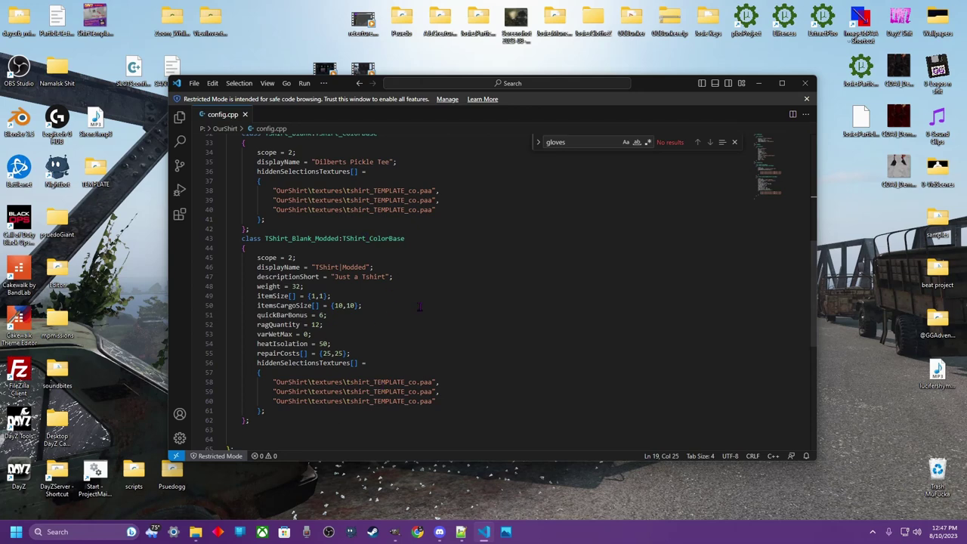
click(220, 248)
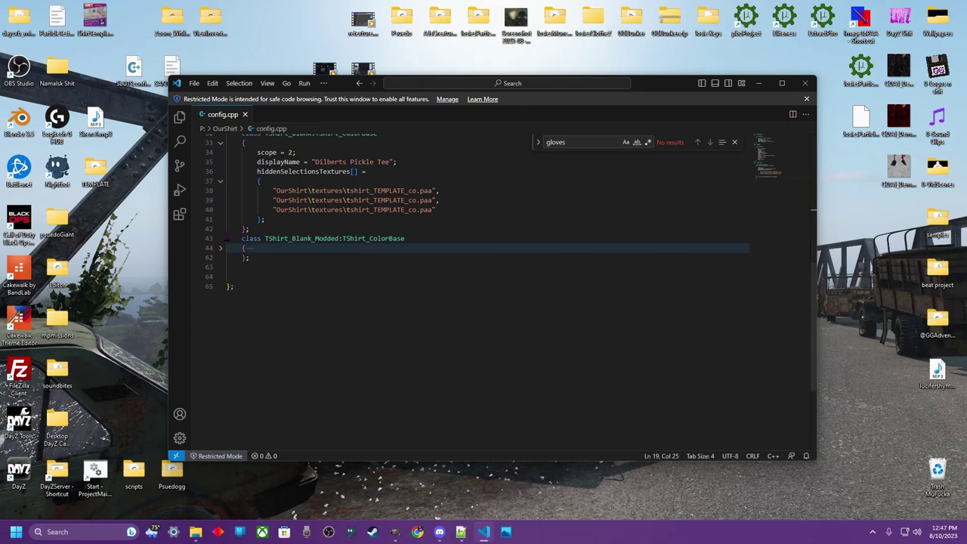
scroll(226, 193, up, 1)
click(220, 168)
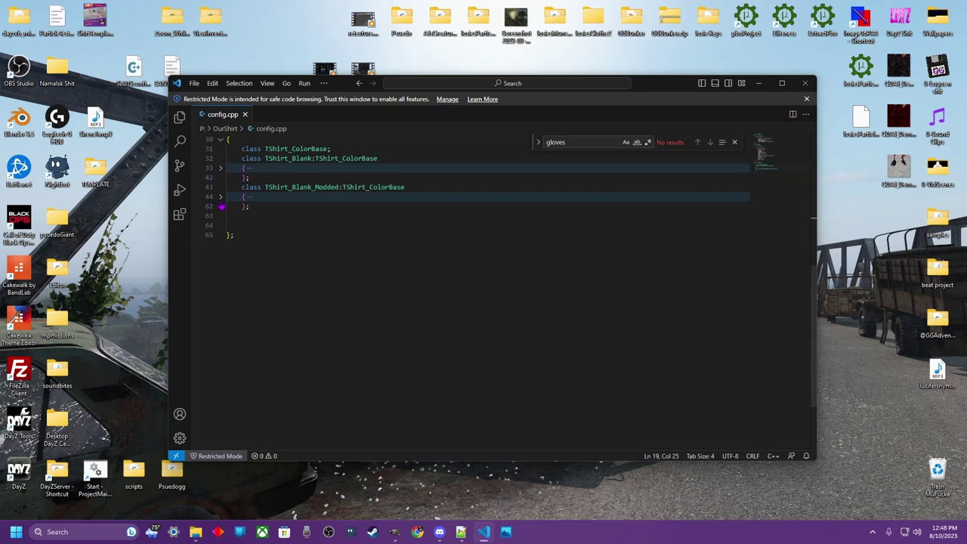
click(220, 196)
double_click(384, 330)
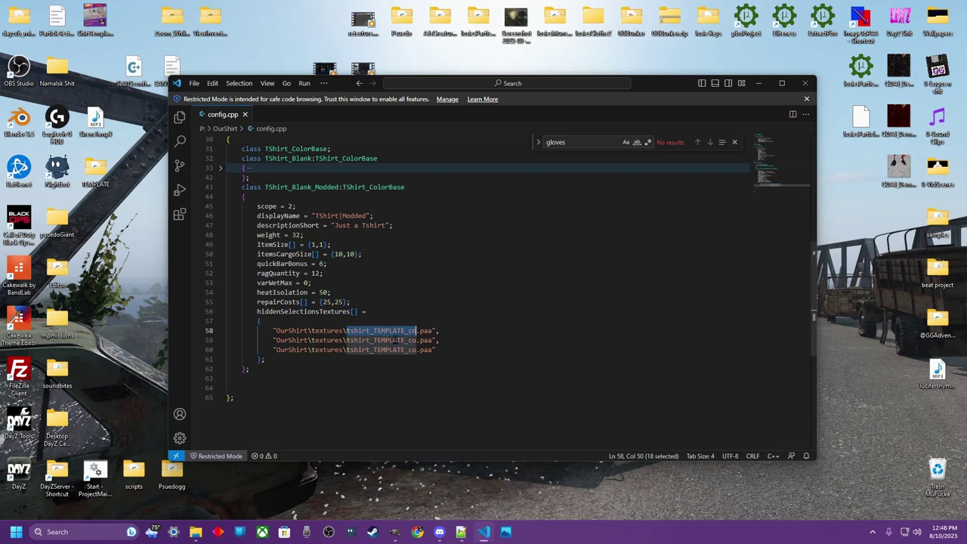
click(392, 532)
Drag tshirt_TEMPLATE_co.png from the OurShirt textures folder into GIMP as a new image
drag(509, 60, 654, 75)
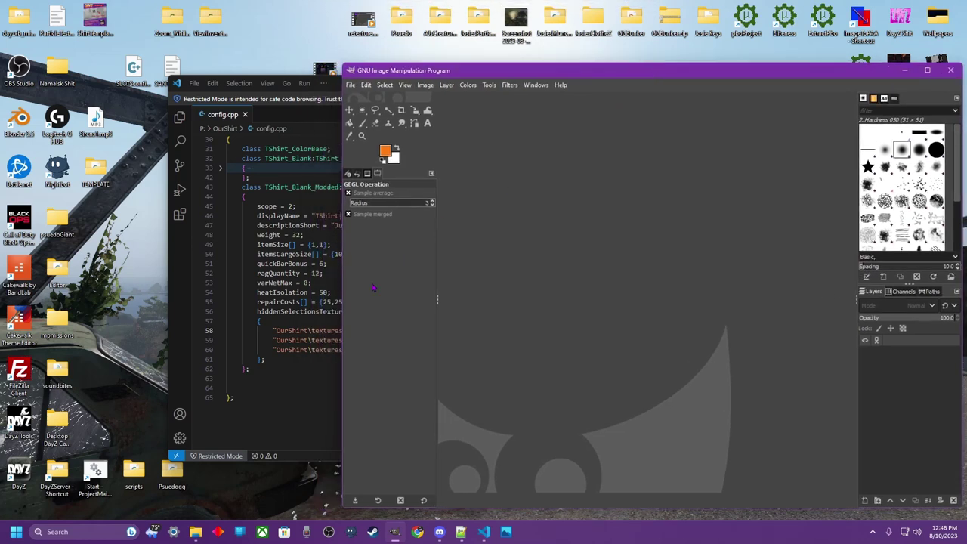
mouse_move(195, 531)
click(200, 472)
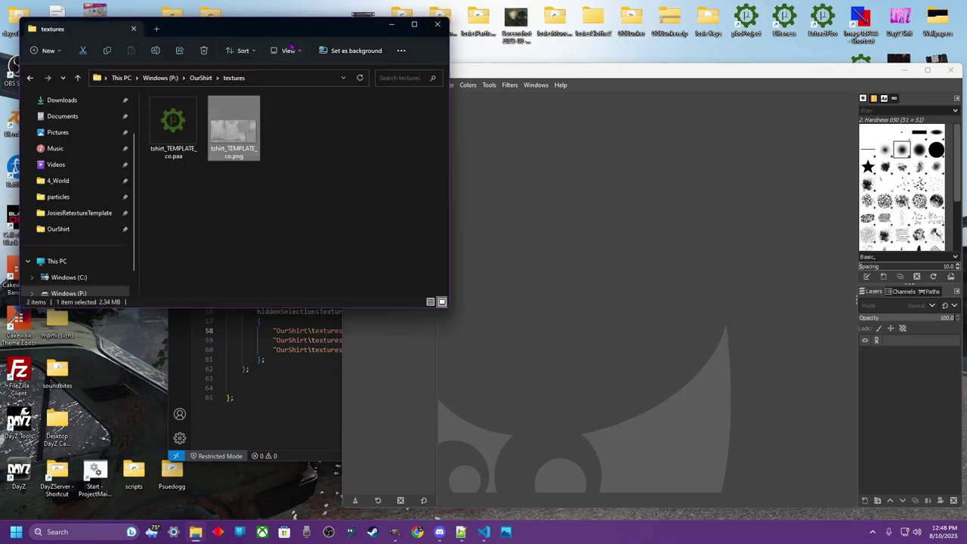
drag(234, 134, 619, 255)
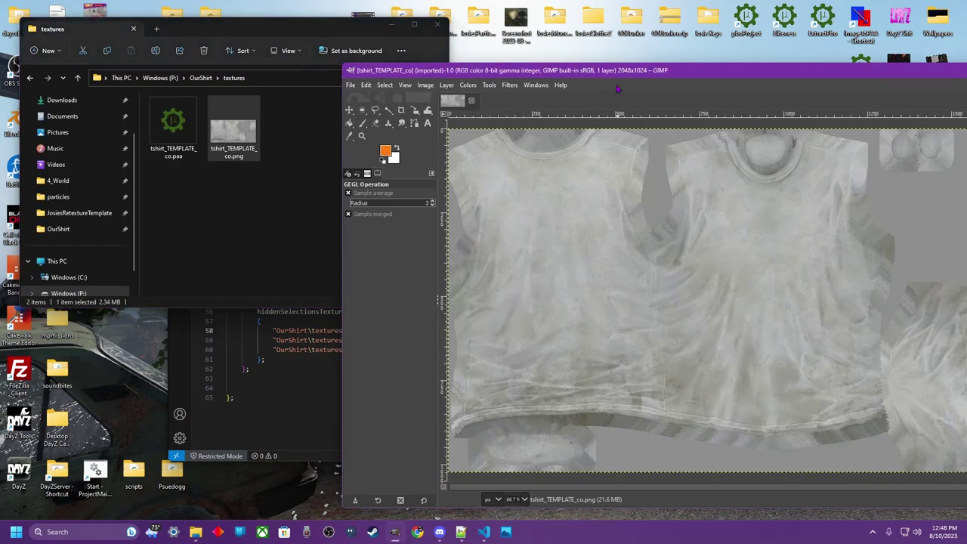
mouse_move(623, 75)
mouse_down()
mouse_move(357, 51)
mouse_move(327, 80)
mouse_up()
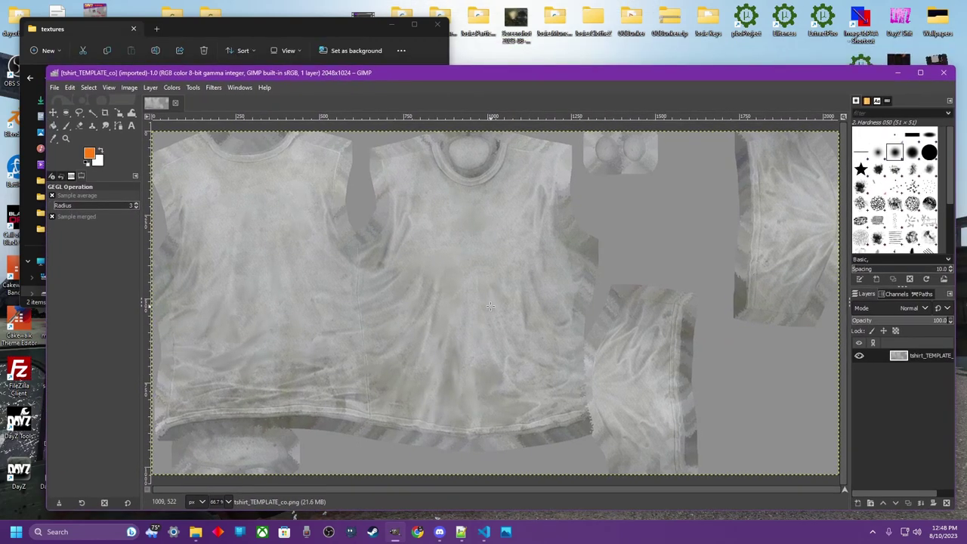
Zoom out and shrink the GIMP window so the whole texture fits beside the code
key(minus)
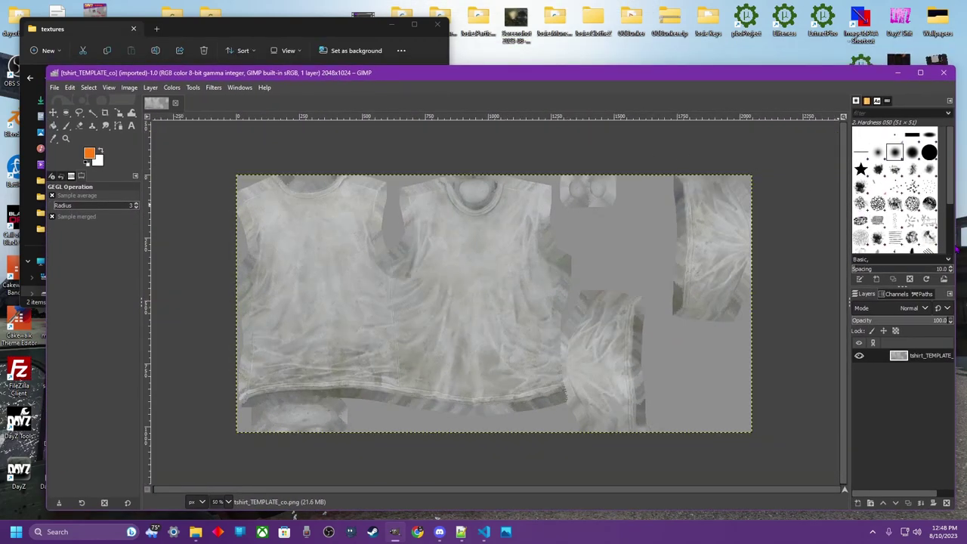
drag(956, 246, 722, 246)
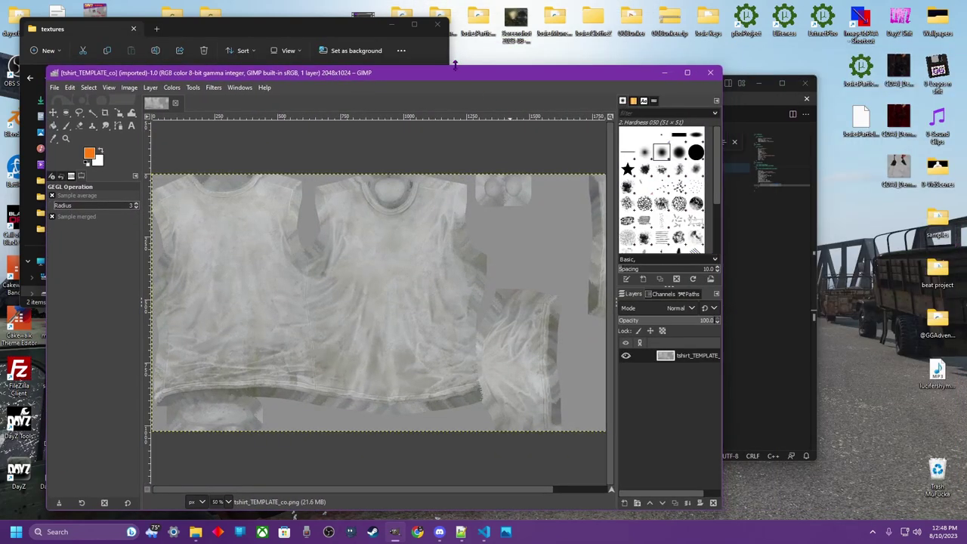
drag(454, 66, 399, 91)
key(minus)
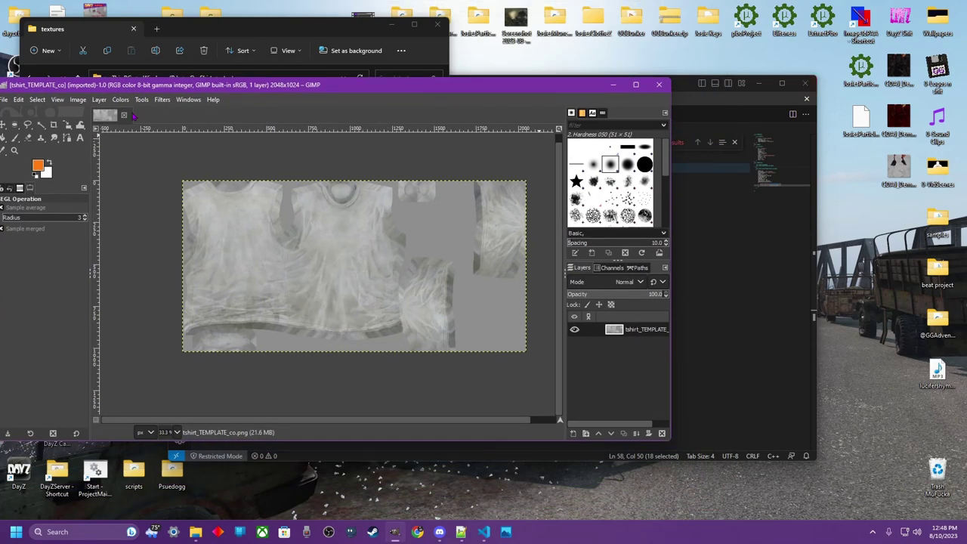
drag(160, 87, 216, 83)
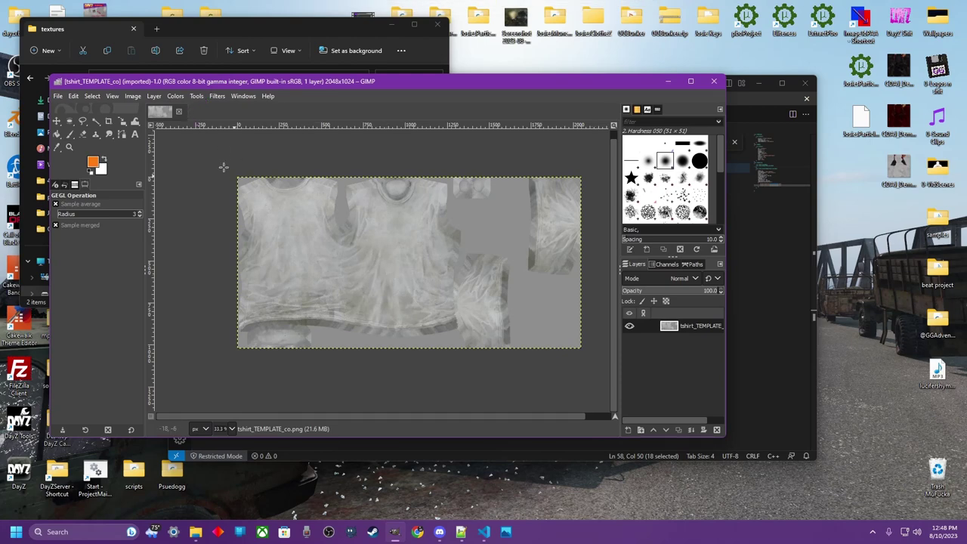
Colorize the tshirt_TEMPLATE_co texture purple (hue 0.75, saturation 0.27) and apply it
click(178, 99)
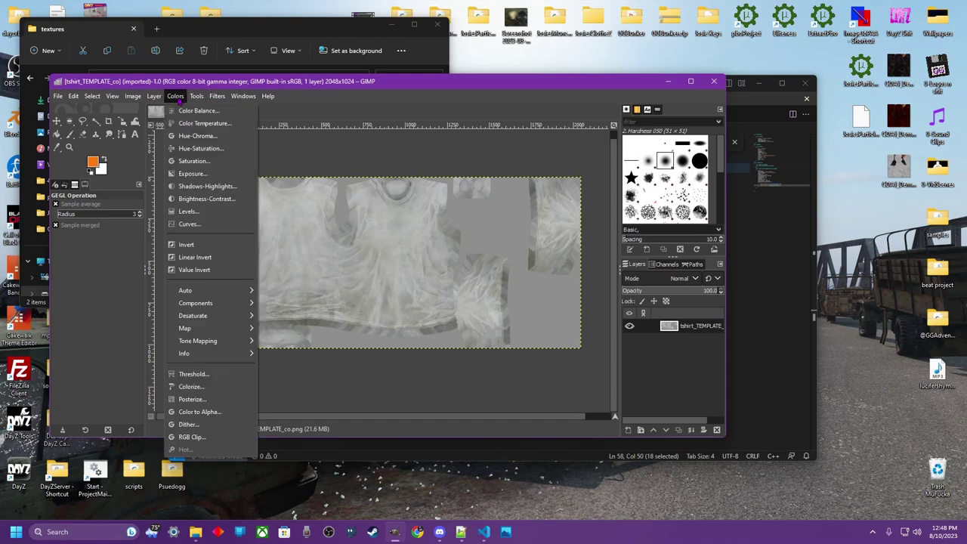
click(186, 389)
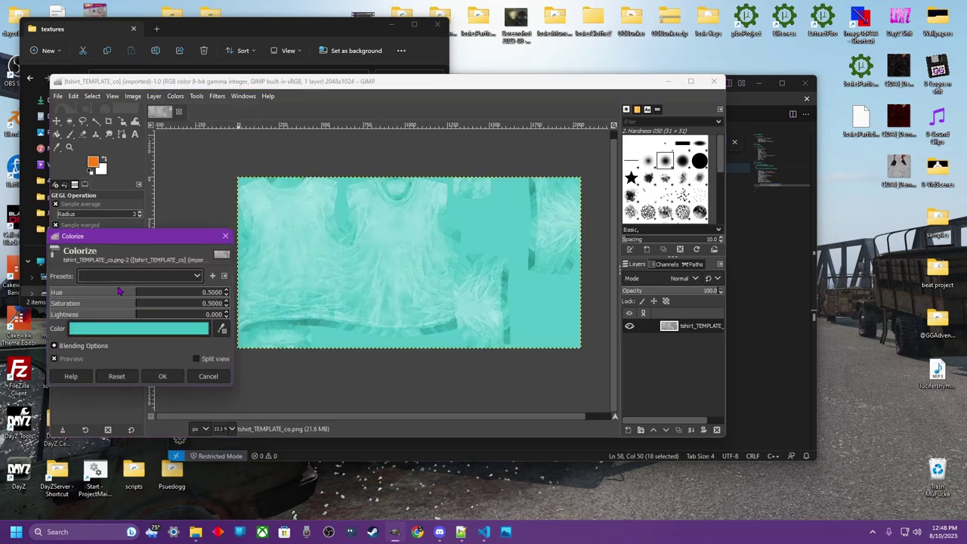
drag(125, 302, 69, 303)
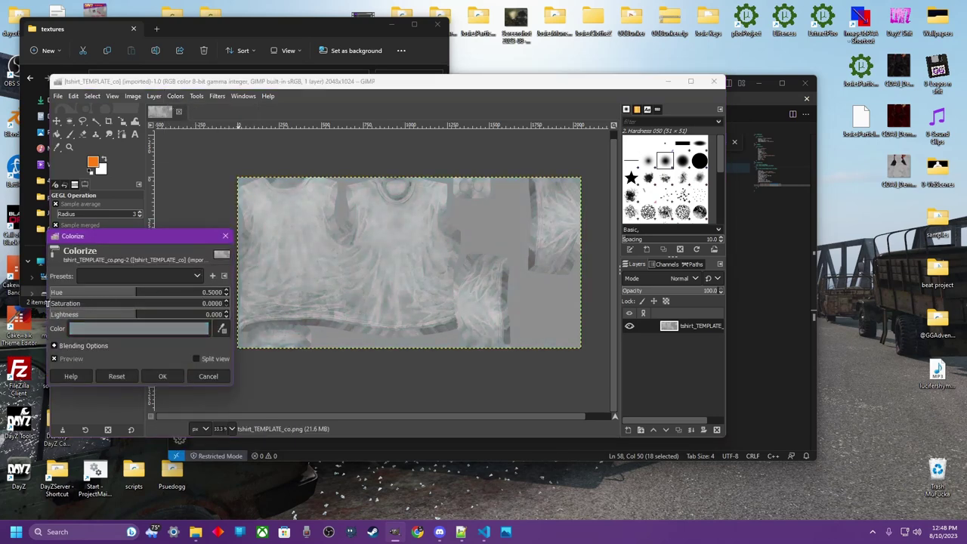
mouse_move(110, 321)
mouse_down()
mouse_move(80, 323)
mouse_move(138, 320)
mouse_move(113, 293)
mouse_move(45, 293)
mouse_move(191, 299)
mouse_move(94, 304)
mouse_move(141, 312)
mouse_move(96, 315)
mouse_up()
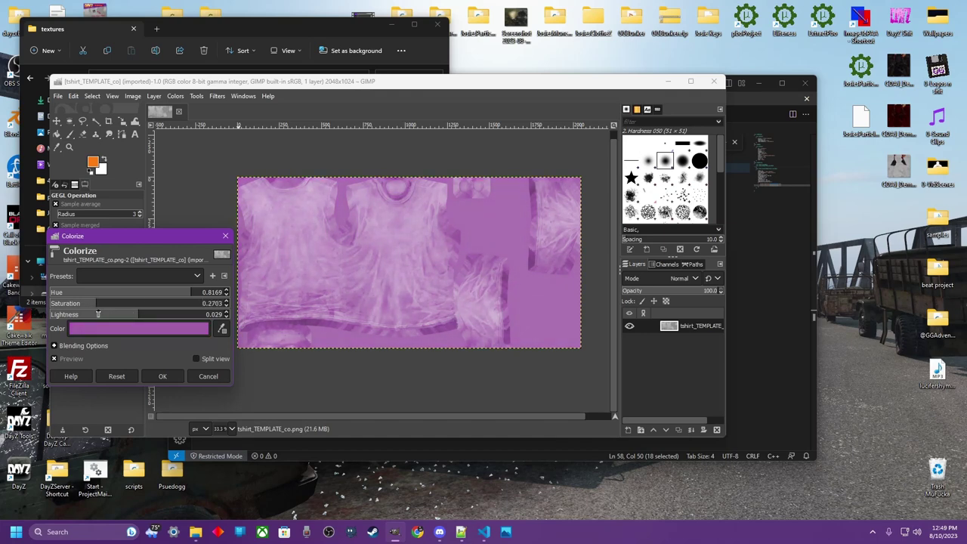
click(181, 292)
click(162, 376)
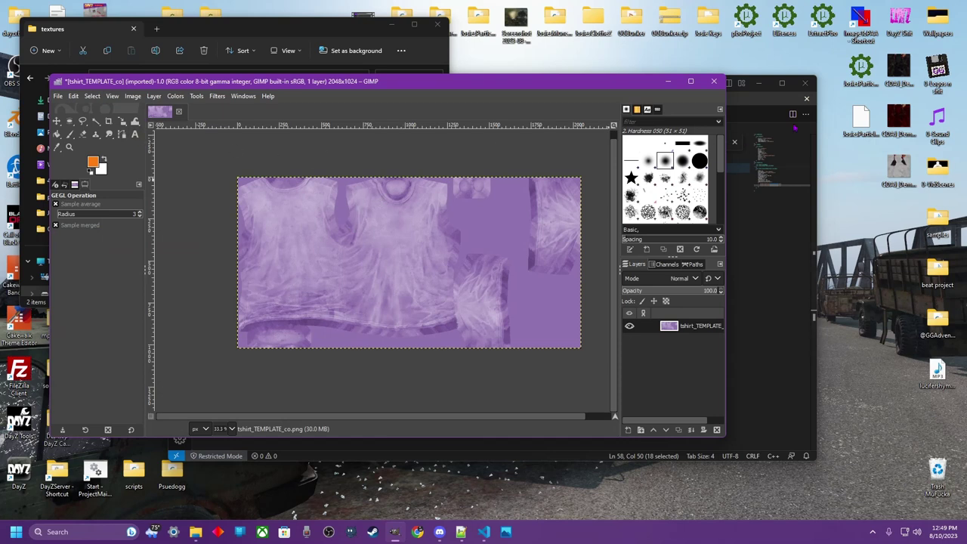
click(942, 73)
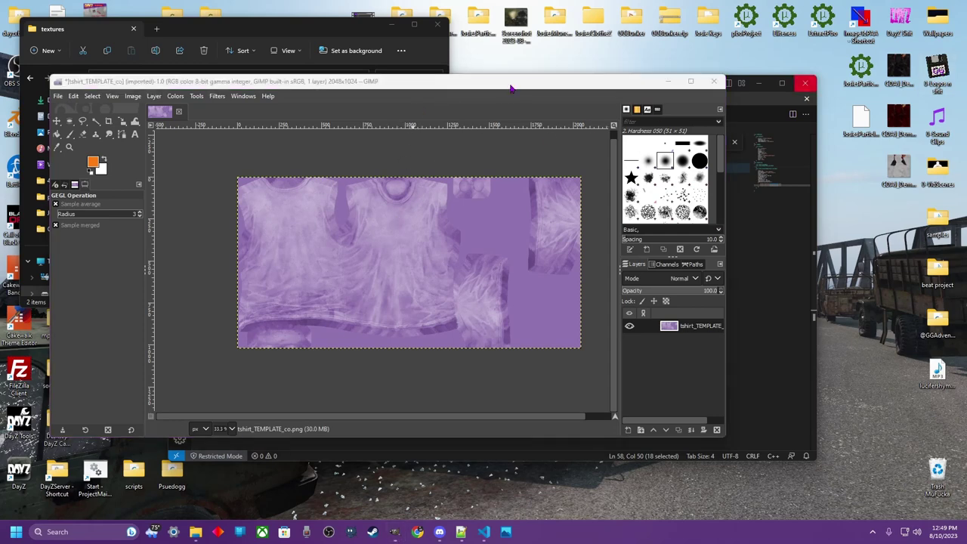
Open the logos folder beside the texture and add the bloody handprint image as a layer
double_click(915, 77)
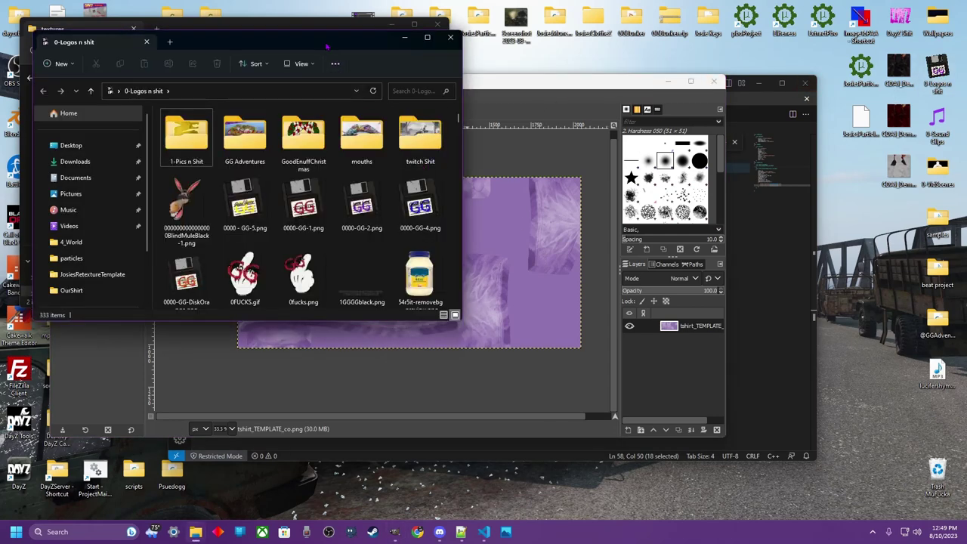
drag(326, 44, 831, 136)
scroll(810, 330, down, 2)
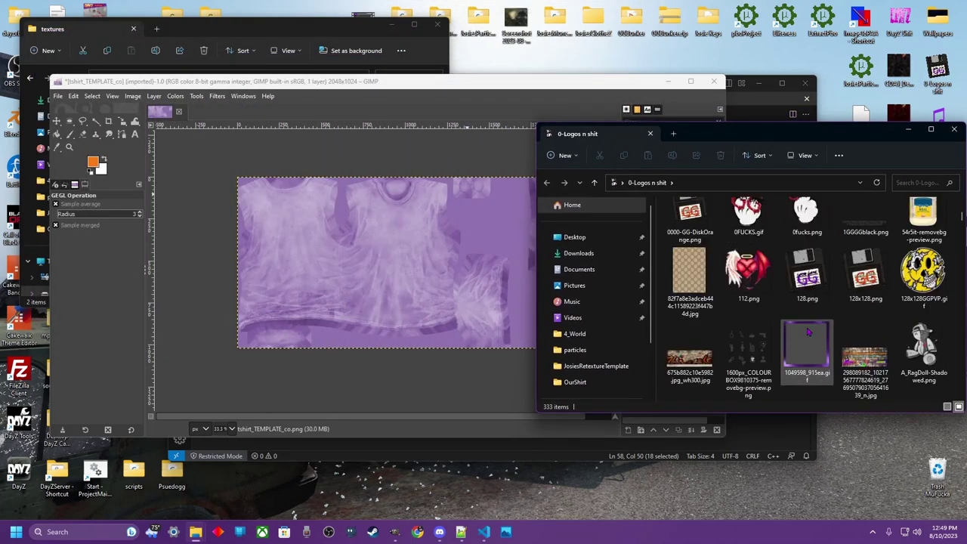
scroll(806, 330, down, 5)
scroll(807, 330, up, 3)
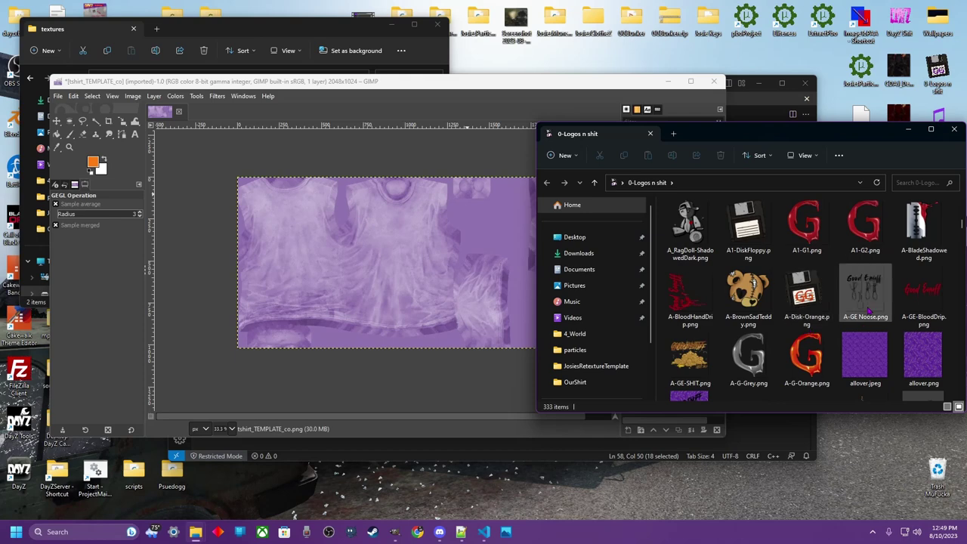
scroll(869, 311, down, 4)
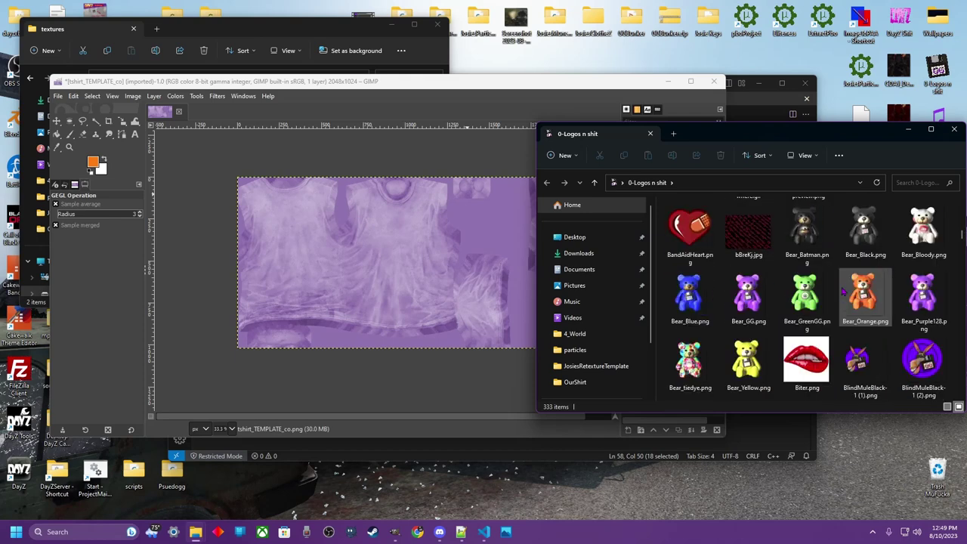
scroll(843, 292, down, 2)
drag(865, 352, 419, 255)
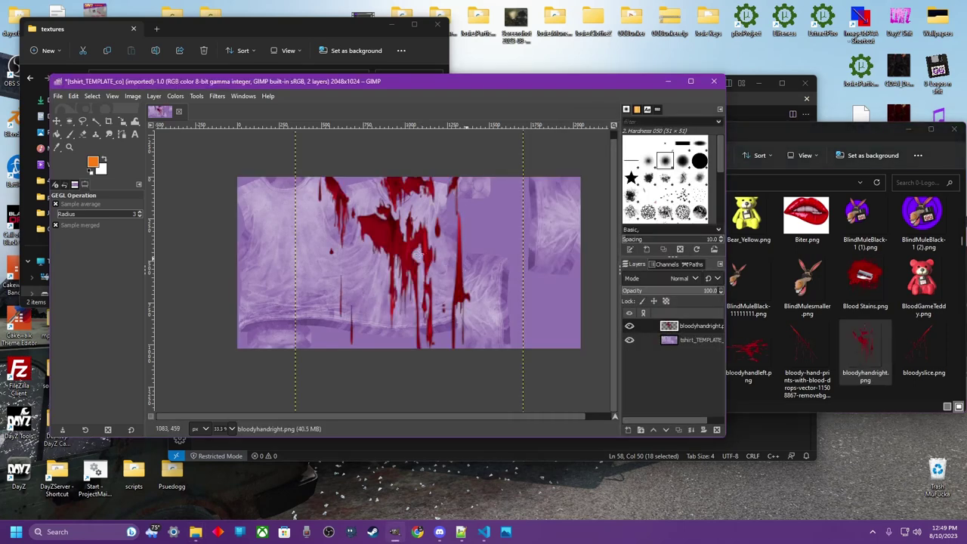
Shrink the handprint, place it on the upper chest and set its opacity to about 79%
key(shift+s)
click(419, 255)
drag(419, 255, 428, 285)
click(578, 203)
key(m)
drag(404, 253, 422, 229)
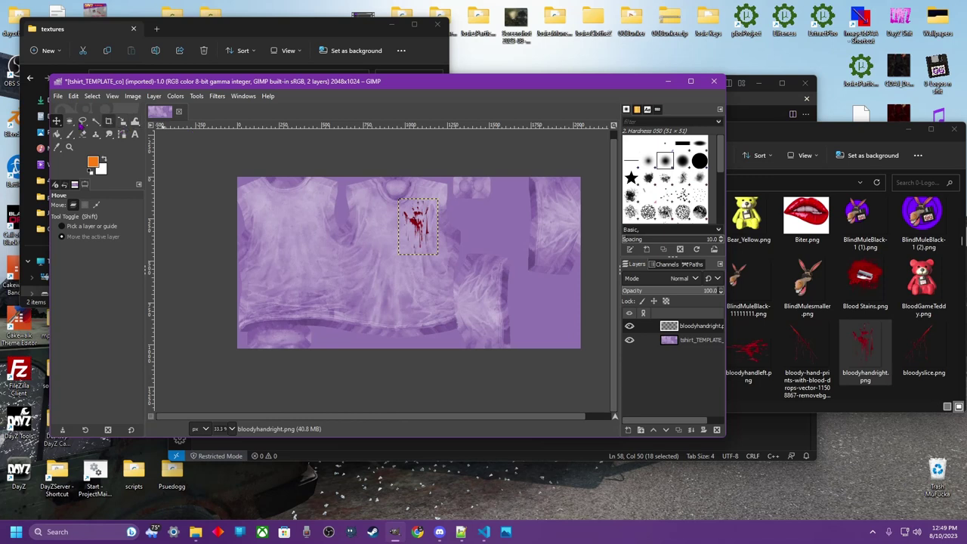
click(688, 293)
drag(688, 293, 697, 296)
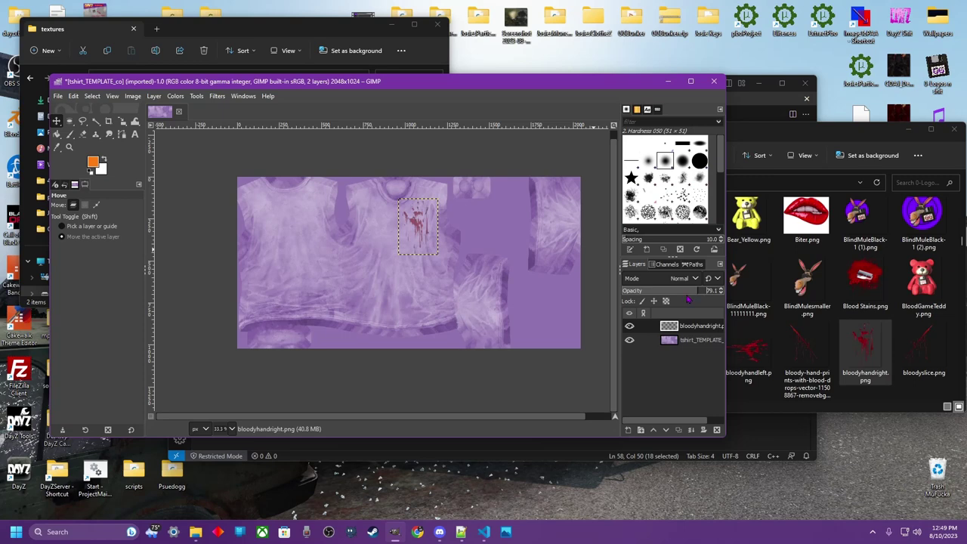
Add 0000-GG-1.png scaled to 232x232, with the handprint layer stacked above it, nudged right and down
click(760, 172)
scroll(786, 290, down, 1)
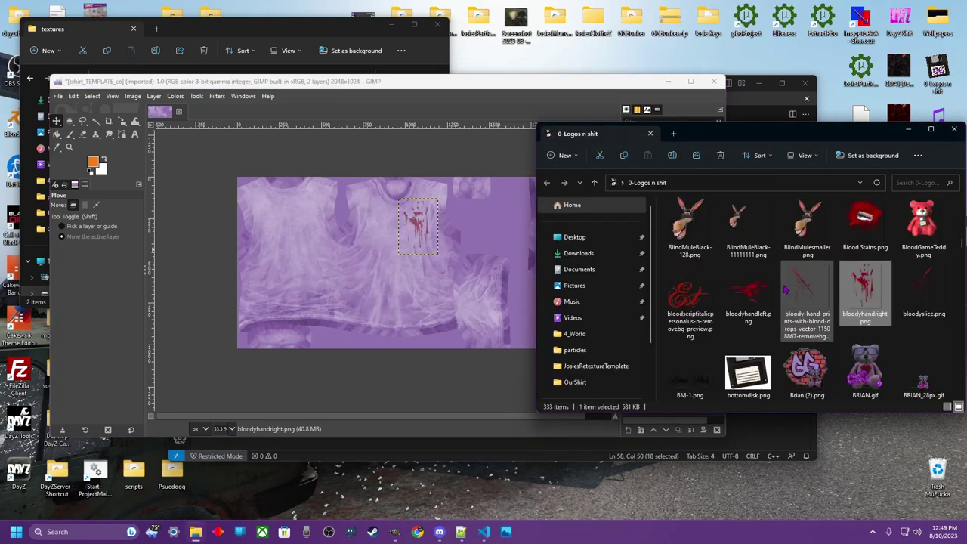
scroll(785, 289, down, 8)
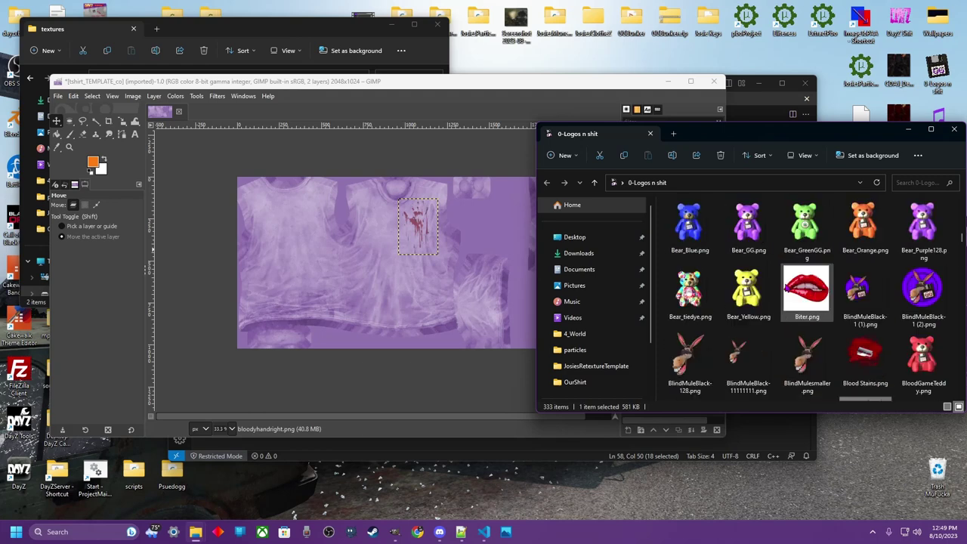
scroll(785, 287, up, 10)
drag(806, 295, 378, 271)
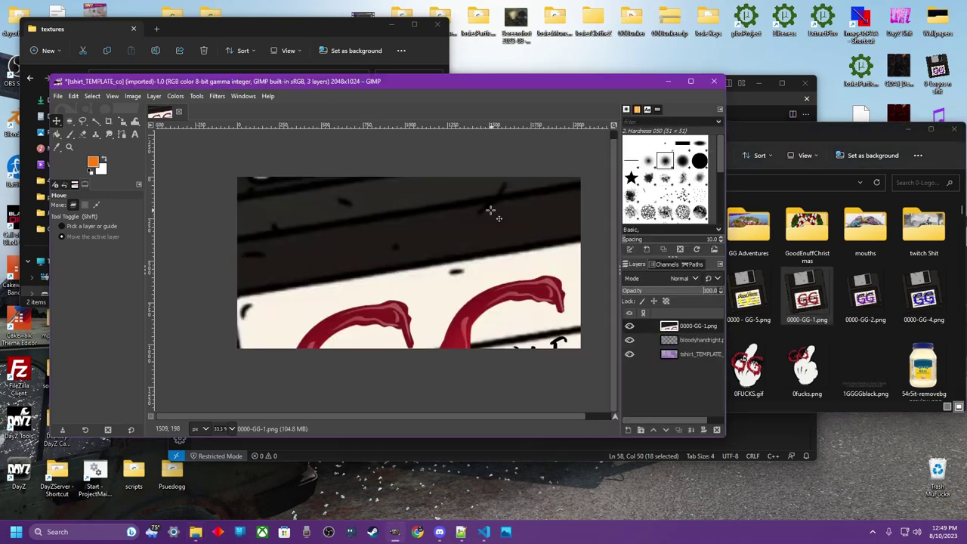
key(shift+s)
click(435, 238)
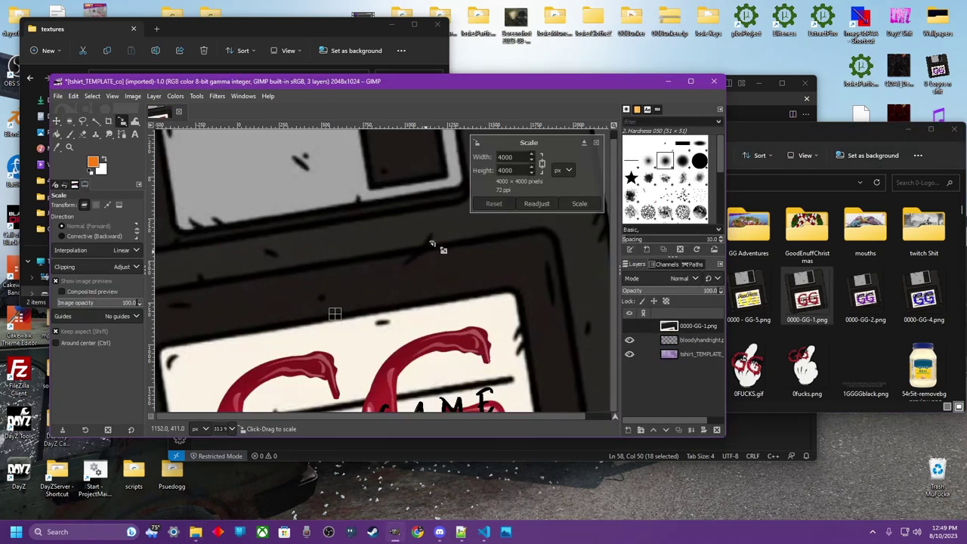
drag(435, 238, 399, 222)
key(m)
drag(671, 342, 693, 326)
drag(420, 231, 434, 265)
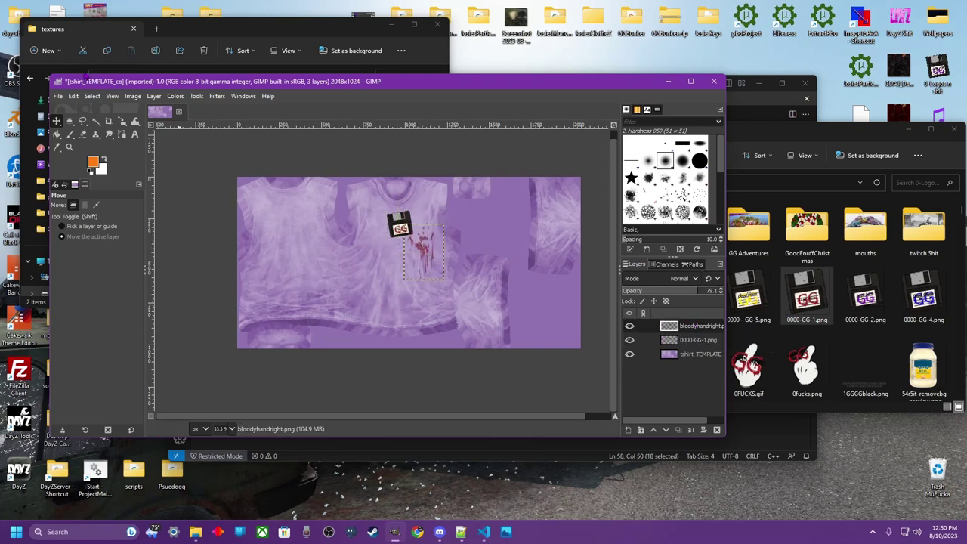
Start Export As and browse to the P:\OurShirt\textures folder
click(58, 97)
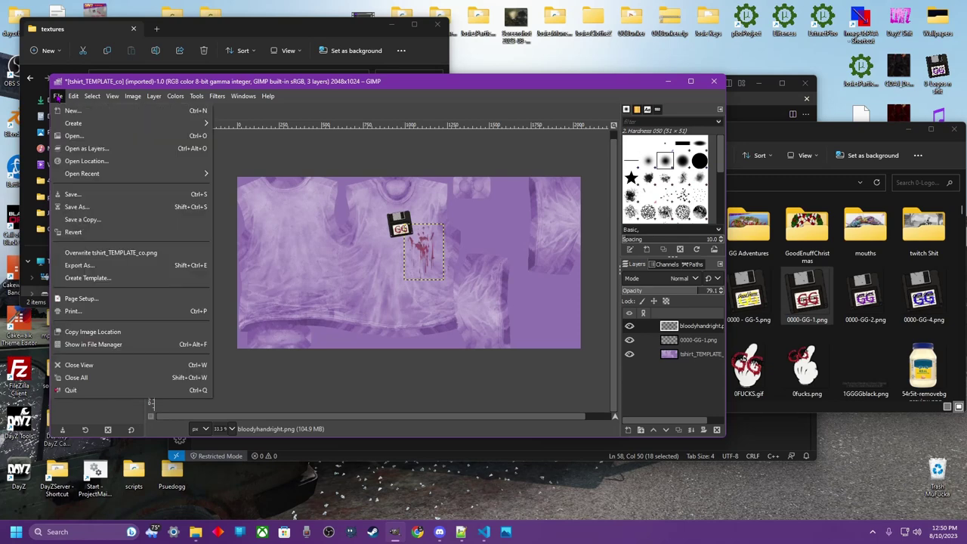
click(108, 265)
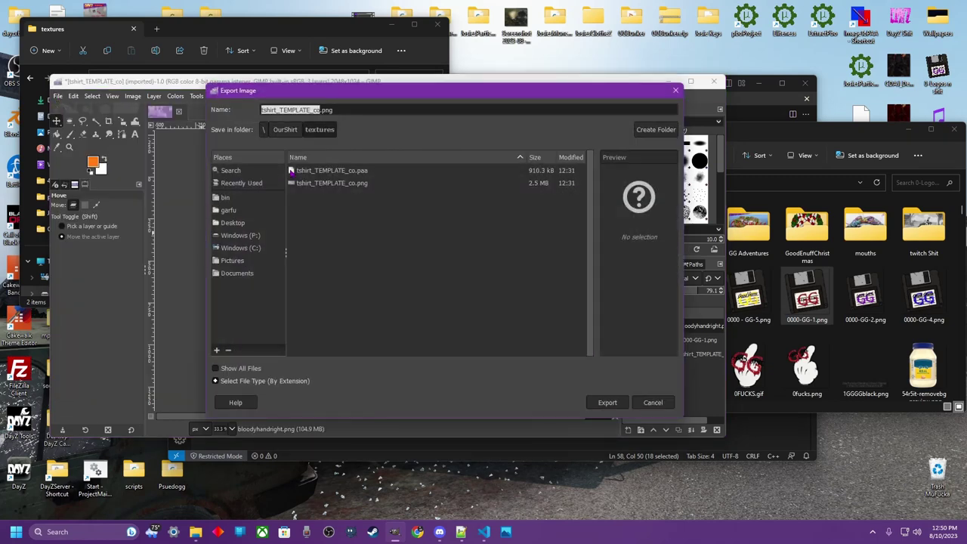
click(236, 236)
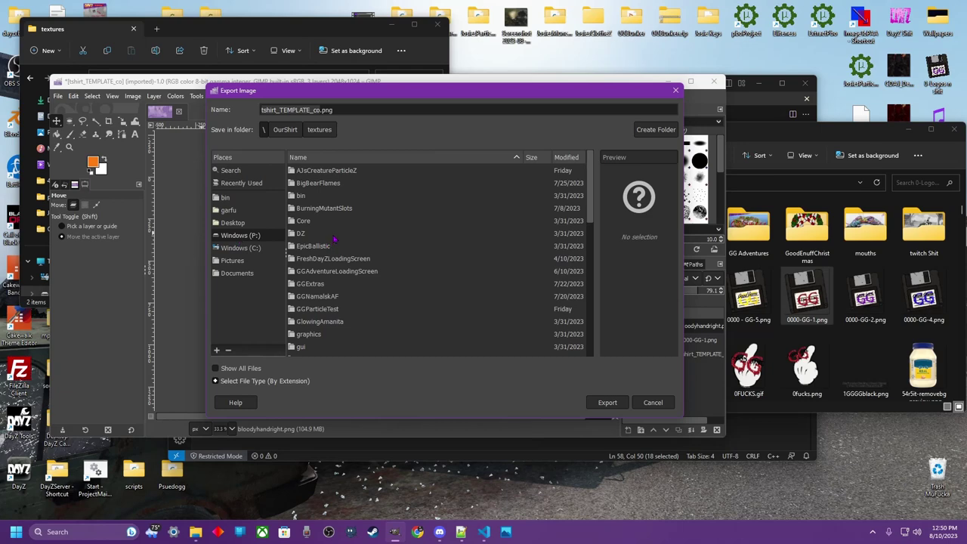
scroll(334, 238, down, 1)
scroll(335, 238, down, 6)
scroll(334, 239, down, 3)
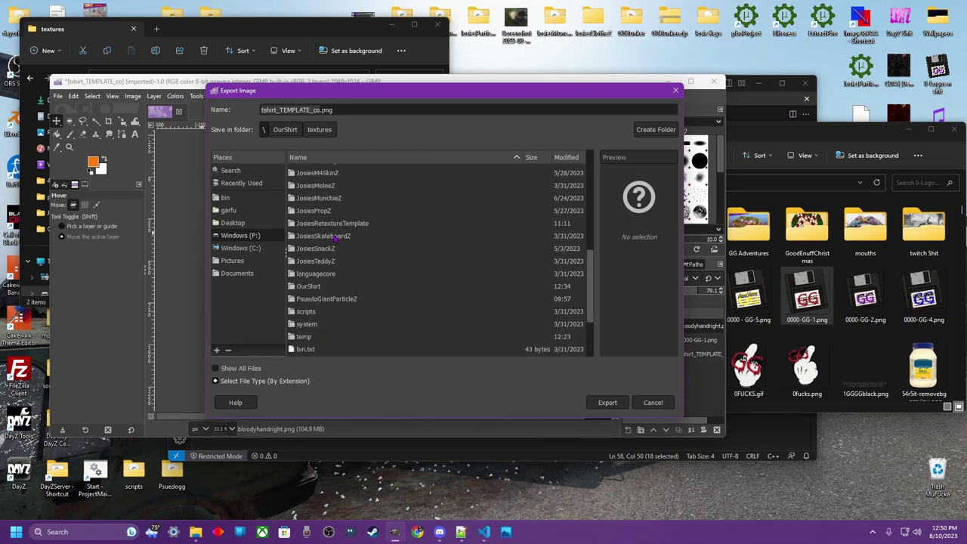
double_click(310, 288)
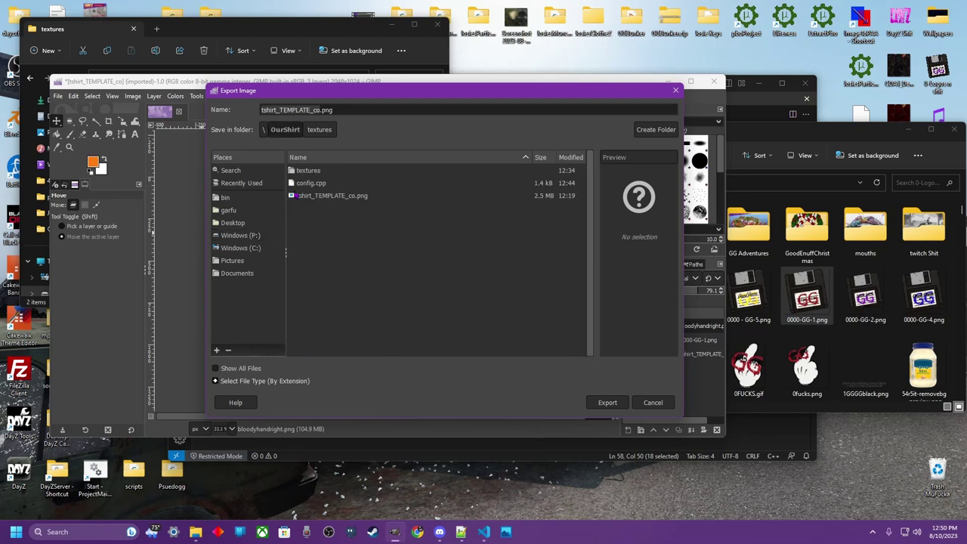
double_click(301, 174)
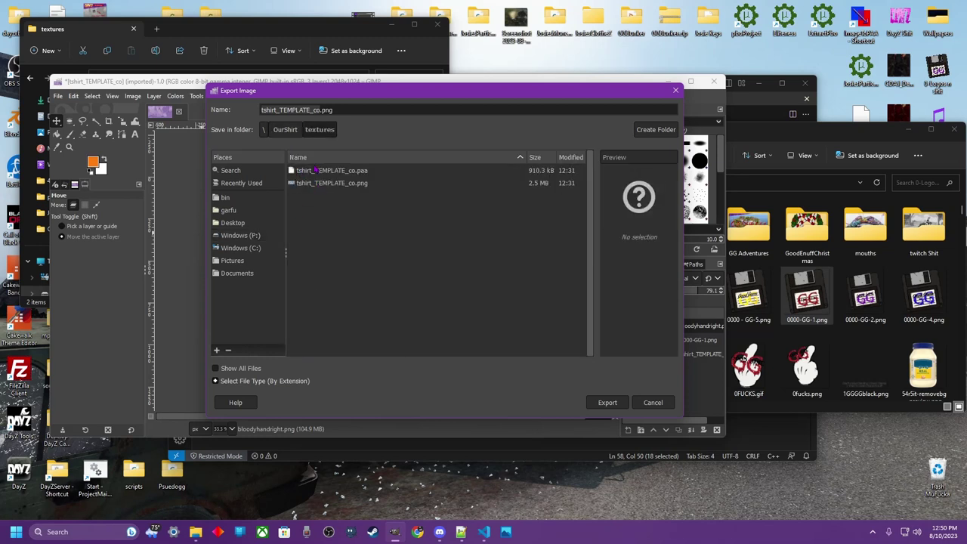
Rename the export to tshirt_GGHand_co.png and export it as PNG
click(299, 109)
key(BackSpace)
key(BackSpace)
key(BackSpace)
key(BackSpace)
key(BackSpace)
key(BackSpace)
key(BackSpace)
key(BackSpace)
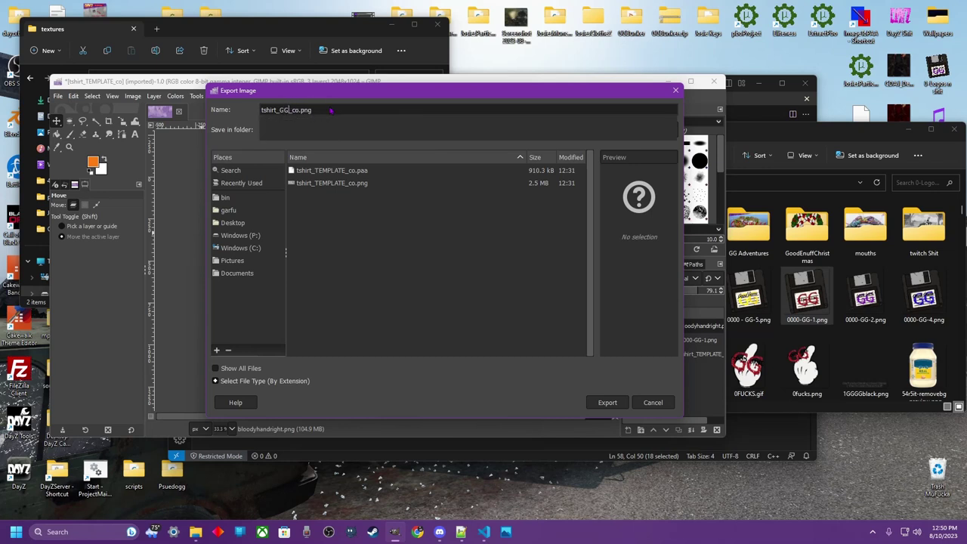
text(GGHand)
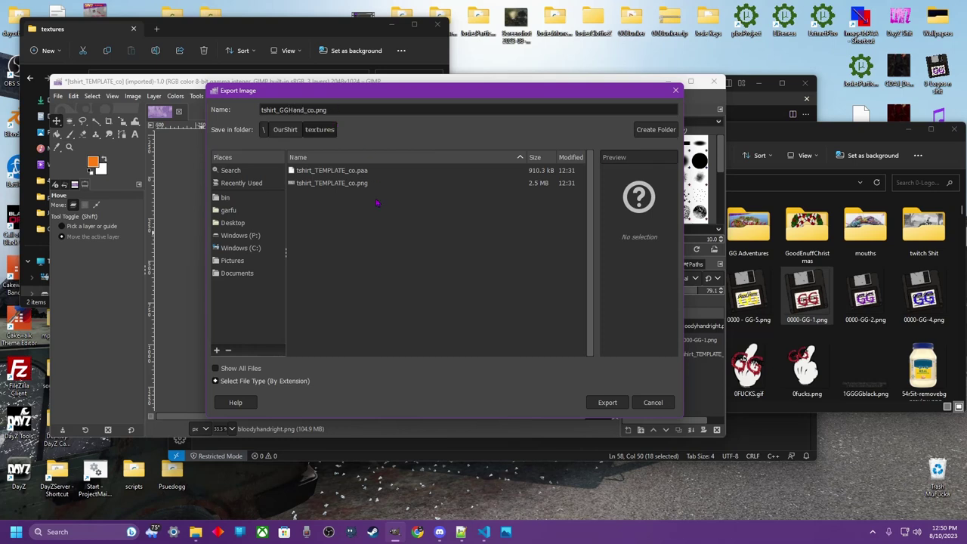
click(607, 401)
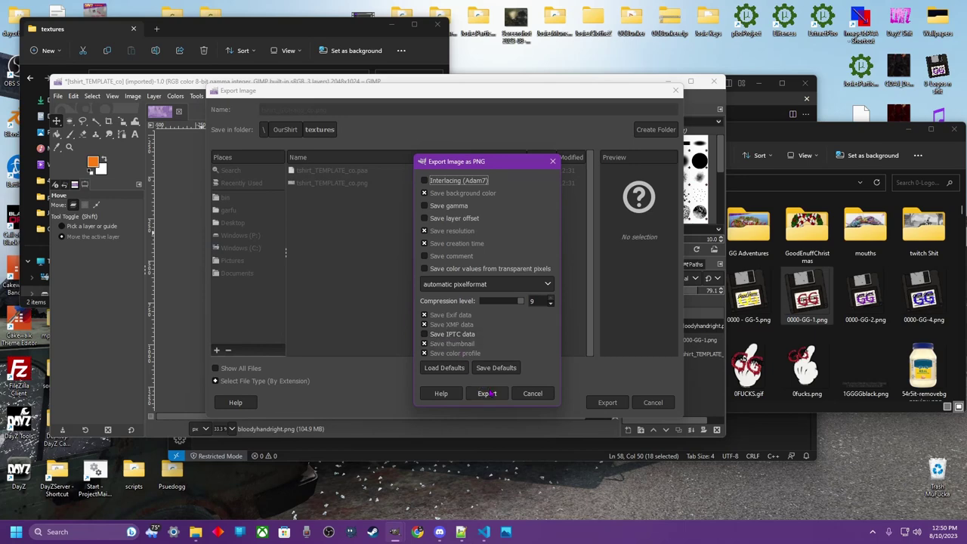
click(486, 392)
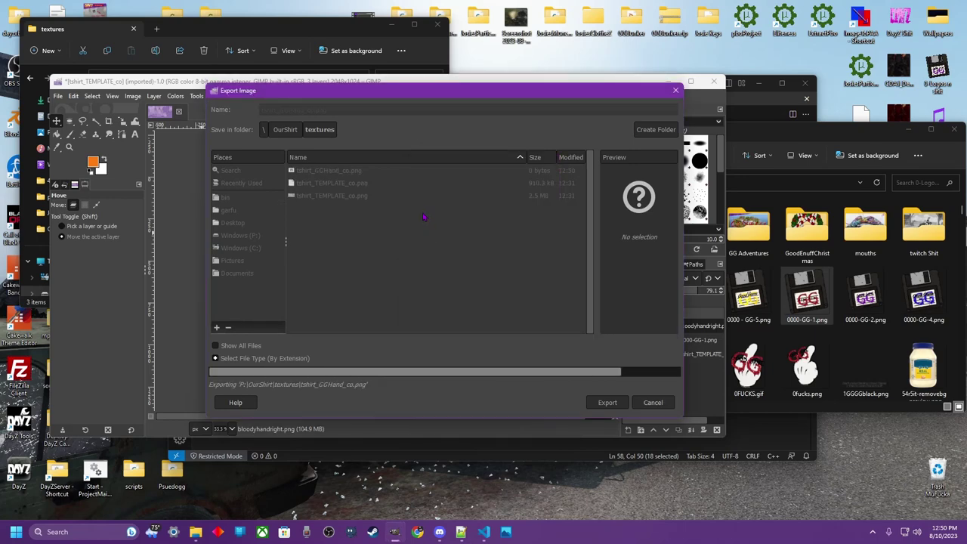
Convert tshirt_GGHand_co.png to tshirt_GGHand_co.paa with ImageToPAA and copy the new file's name
click(666, 81)
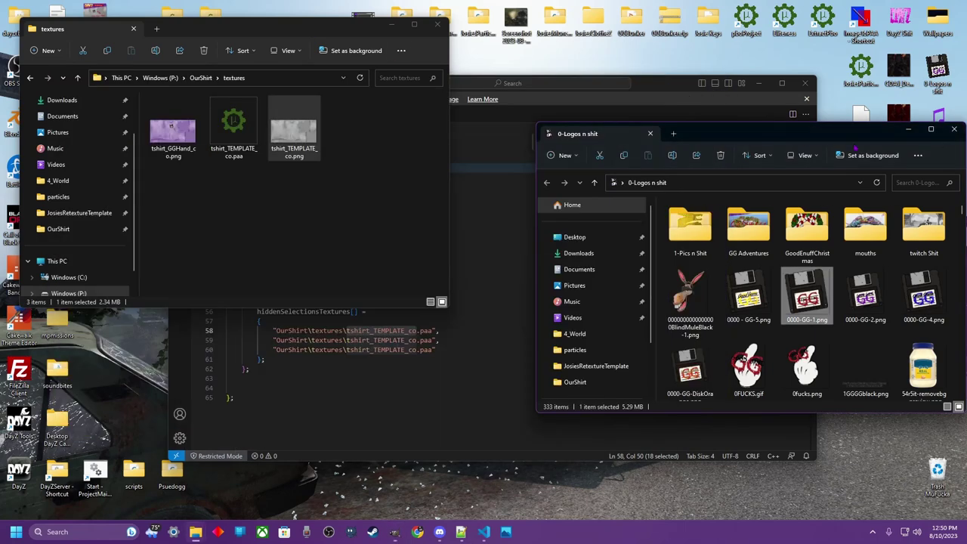
click(953, 129)
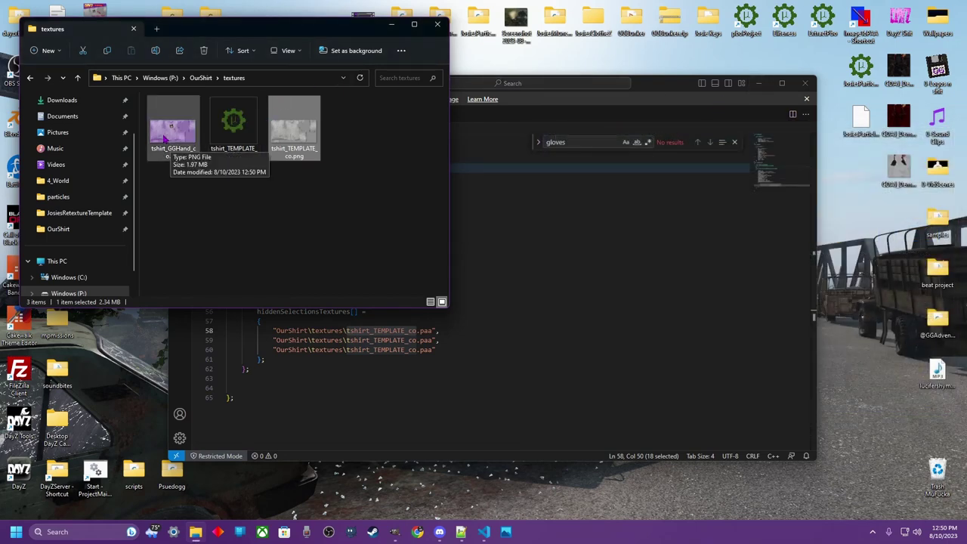
drag(860, 42, 859, 31)
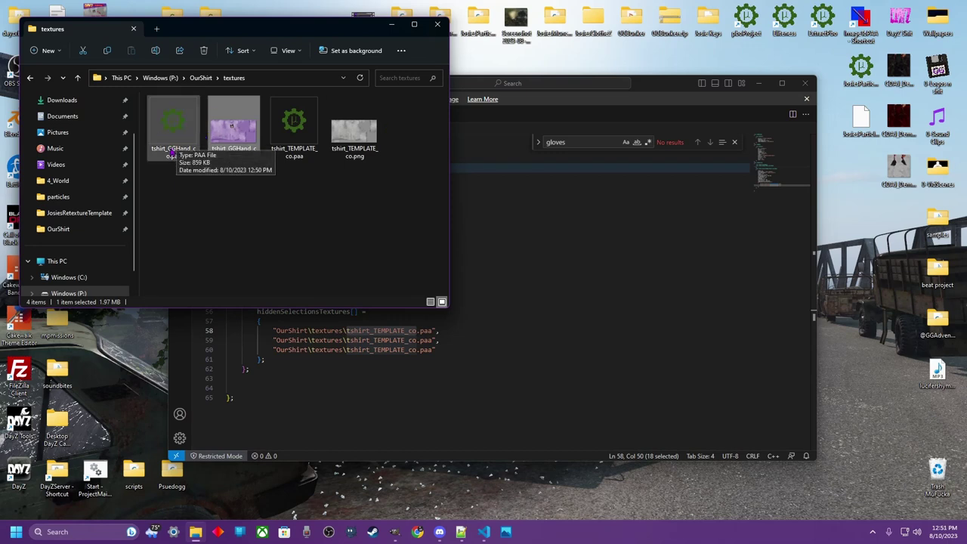
click(174, 152)
click(174, 152)
key(ctrl+c)
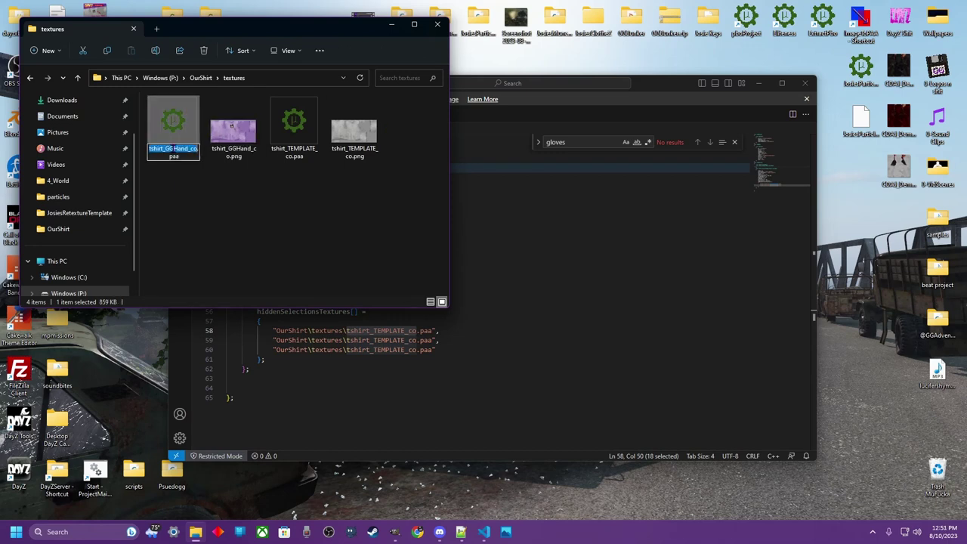
Replace tshirt_TEMPLATE_co with tshirt_GGHand_co on config.cpp lines 58–60
click(439, 340)
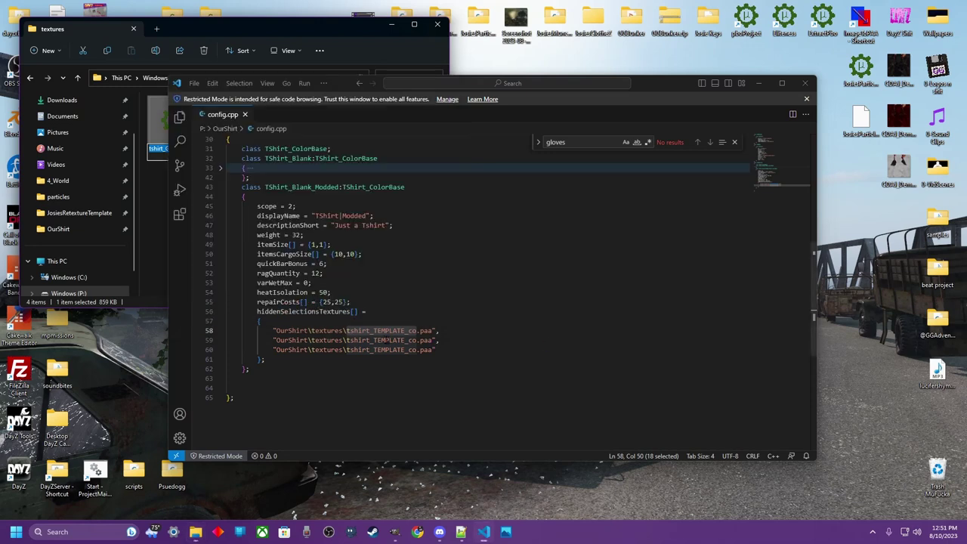
double_click(382, 330)
key(ctrl+v)
double_click(382, 340)
key(ctrl+v)
double_click(365, 350)
key(ctrl+v)
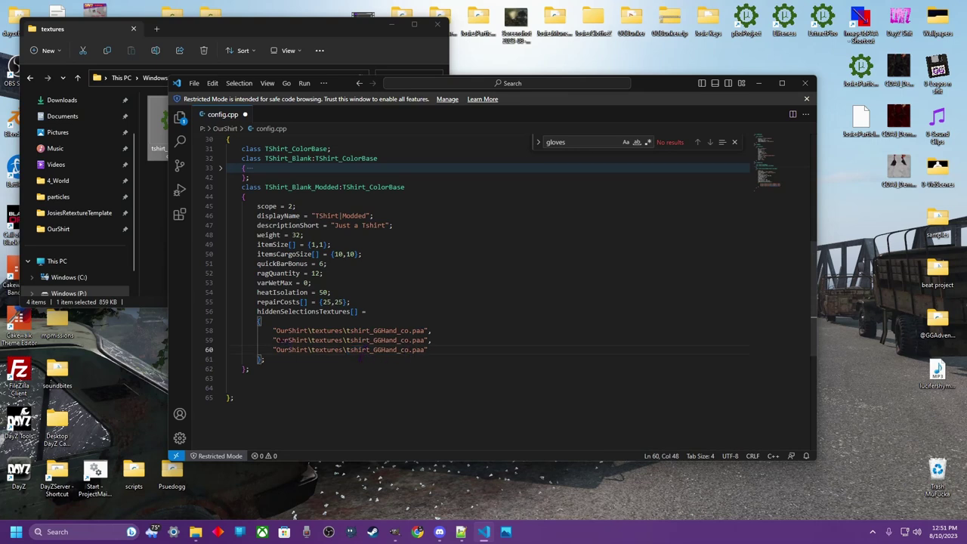
Verify each part of the OurShirt\textures\tshirt_GGHand_co.paa path on line 58
double_click(289, 330)
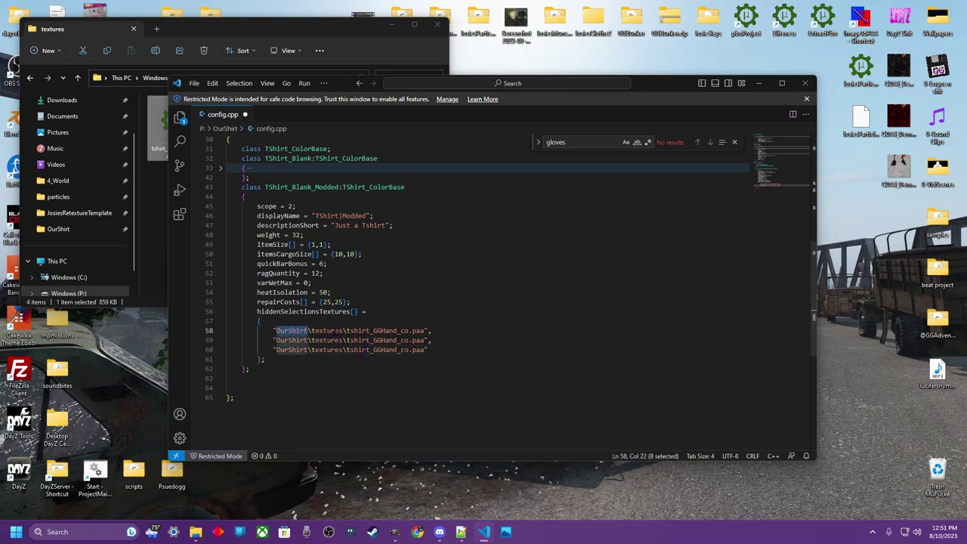
double_click(328, 330)
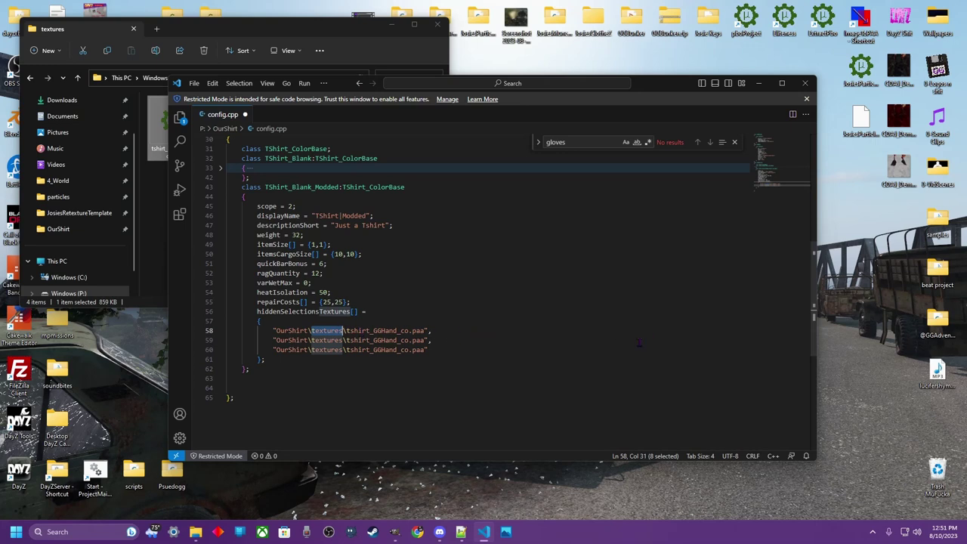
double_click(384, 330)
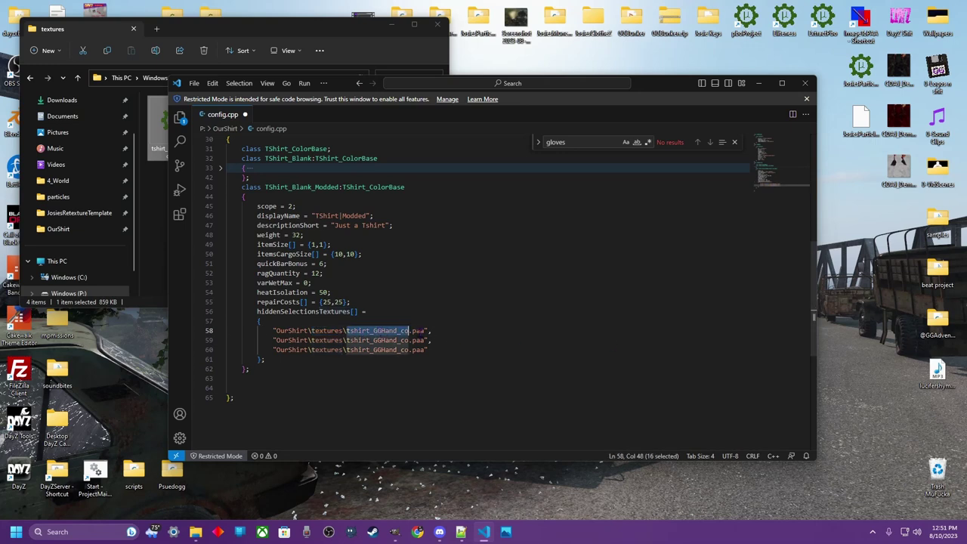
double_click(419, 330)
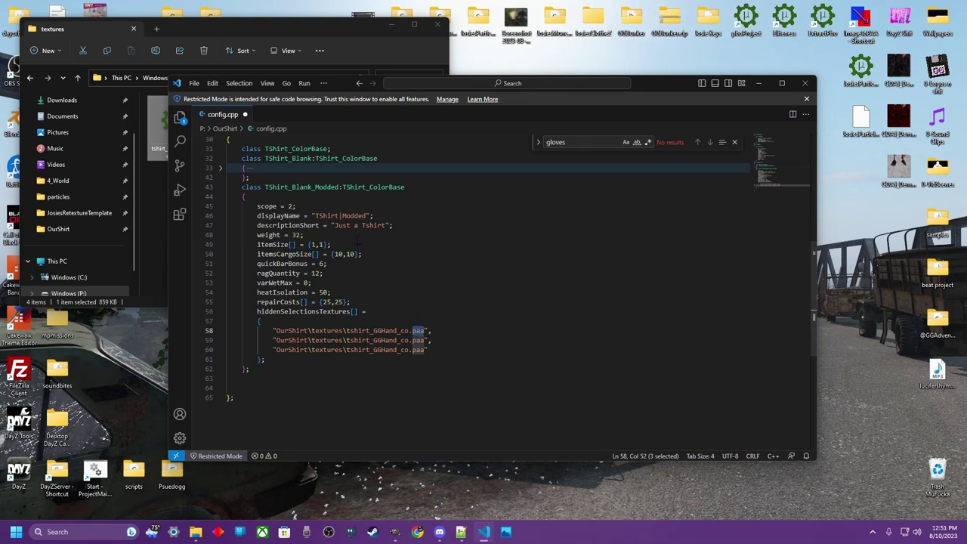
Change the line 43 class name to TShirt_GGHand_Modded and check the OurShirt name in CfgPatches
click(311, 187)
key(BackSpace)
key(BackSpace)
key(BackSpace)
key(BackSpace)
key(BackSpace)
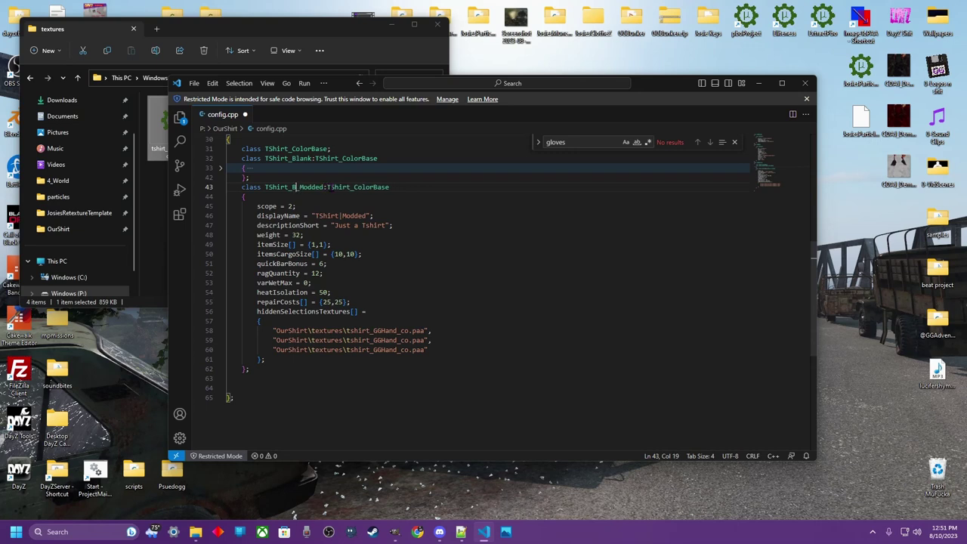
text(GGHand)
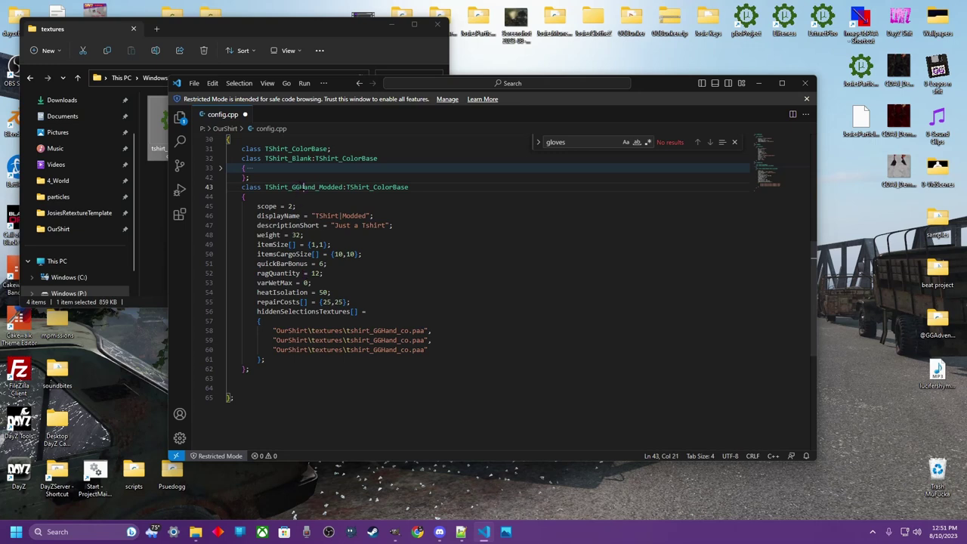
double_click(302, 186)
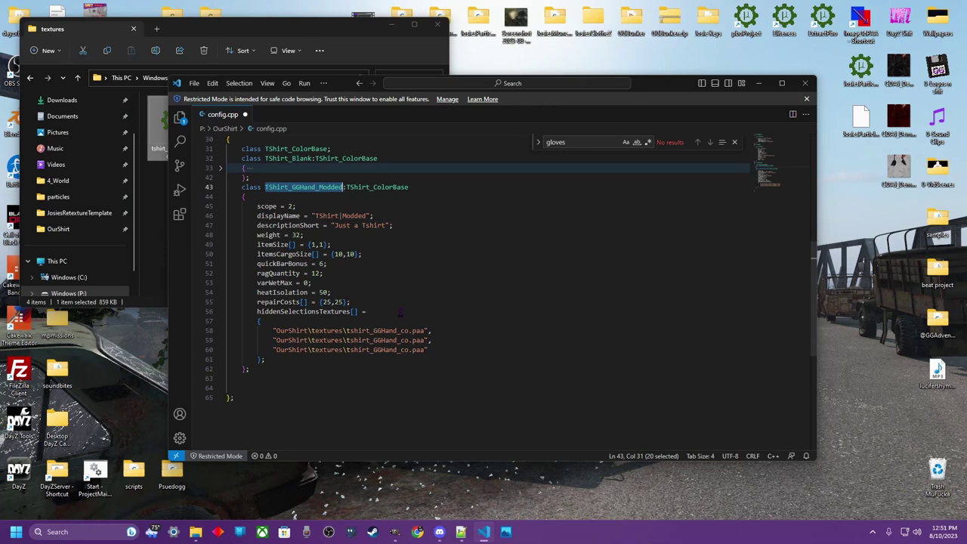
scroll(392, 304, up, 9)
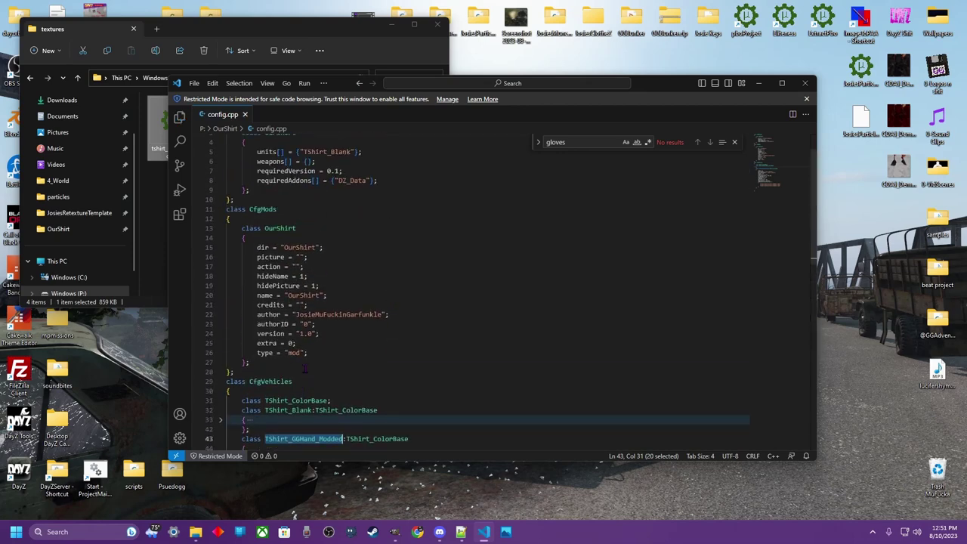
scroll(304, 359, up, 2)
double_click(280, 174)
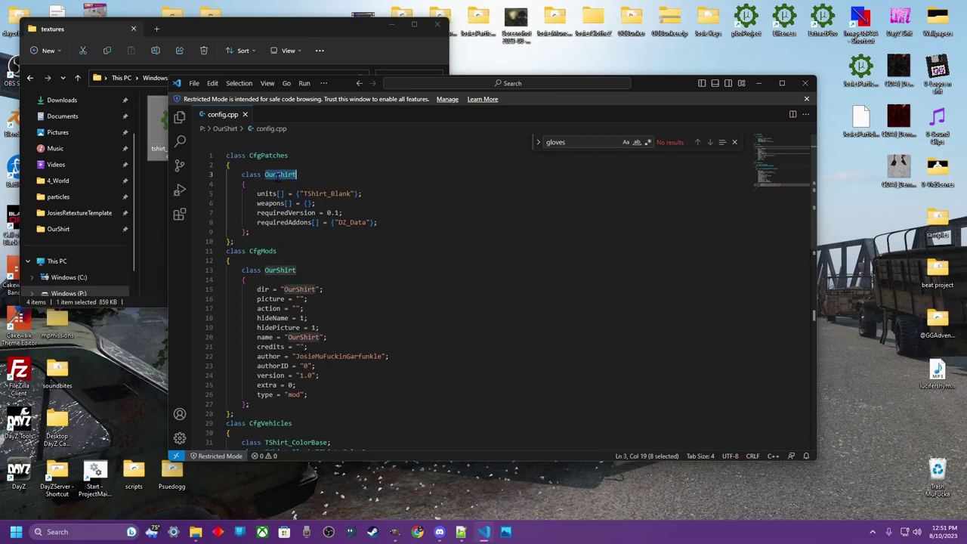
scroll(359, 349, down, 10)
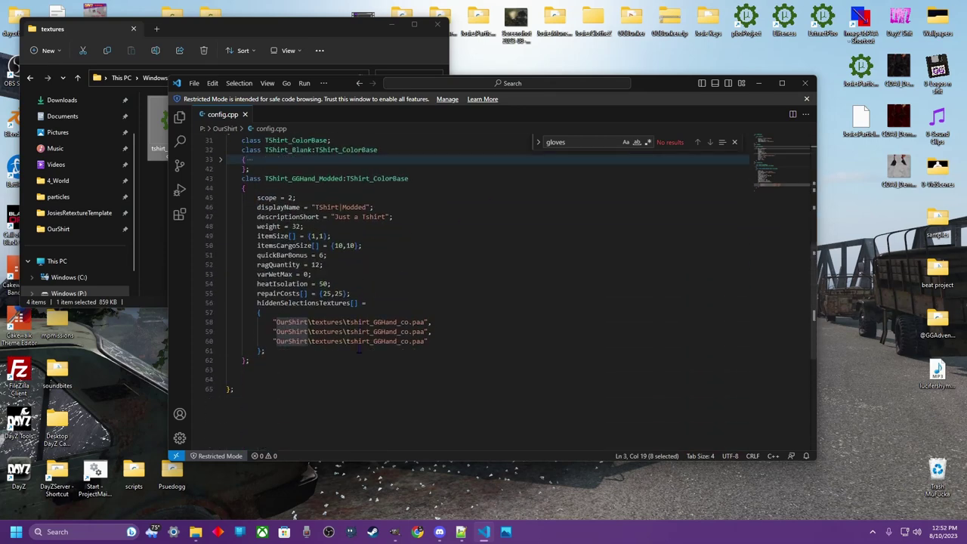
scroll(330, 303, up, 3)
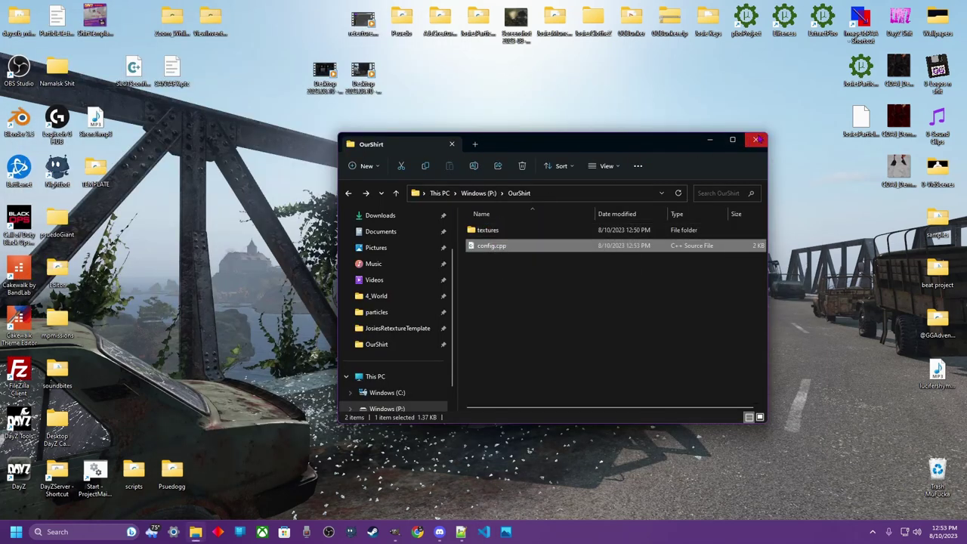
click(755, 141)
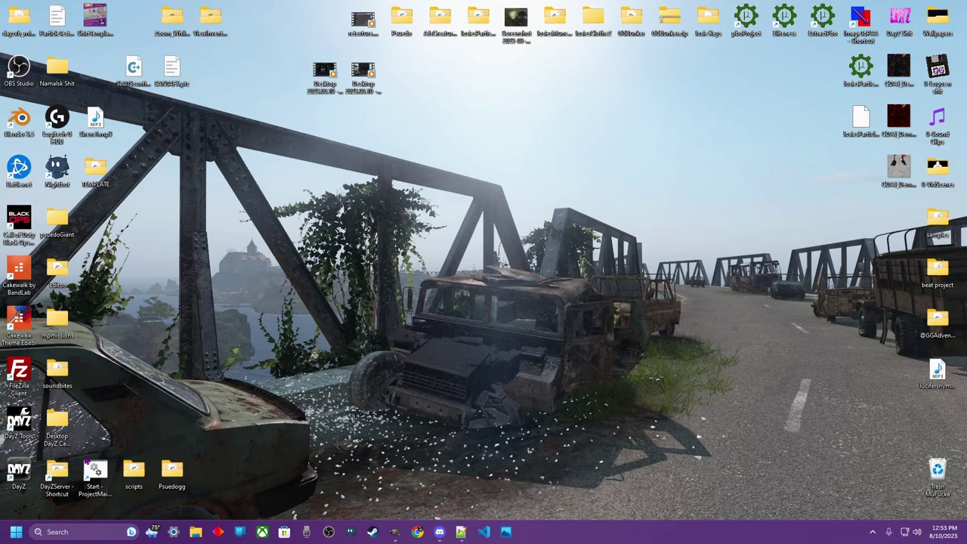
double_click(59, 472)
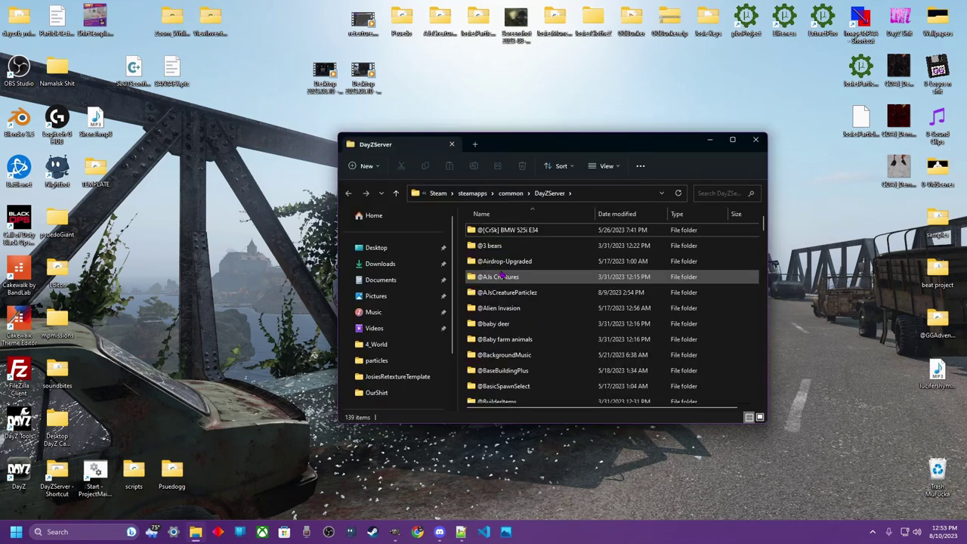
scroll(501, 339, down, 10)
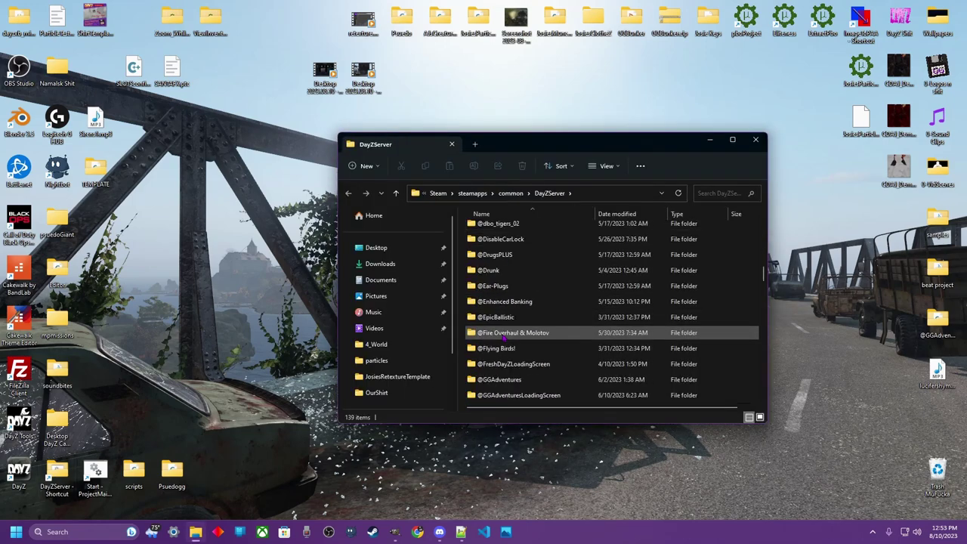
scroll(502, 338, down, 12)
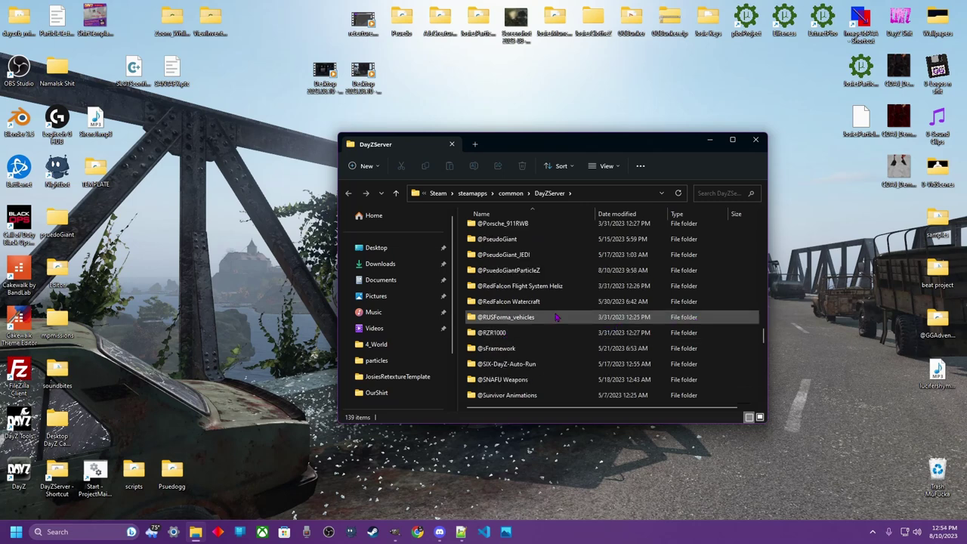
scroll(556, 317, down, 8)
scroll(556, 318, up, 3)
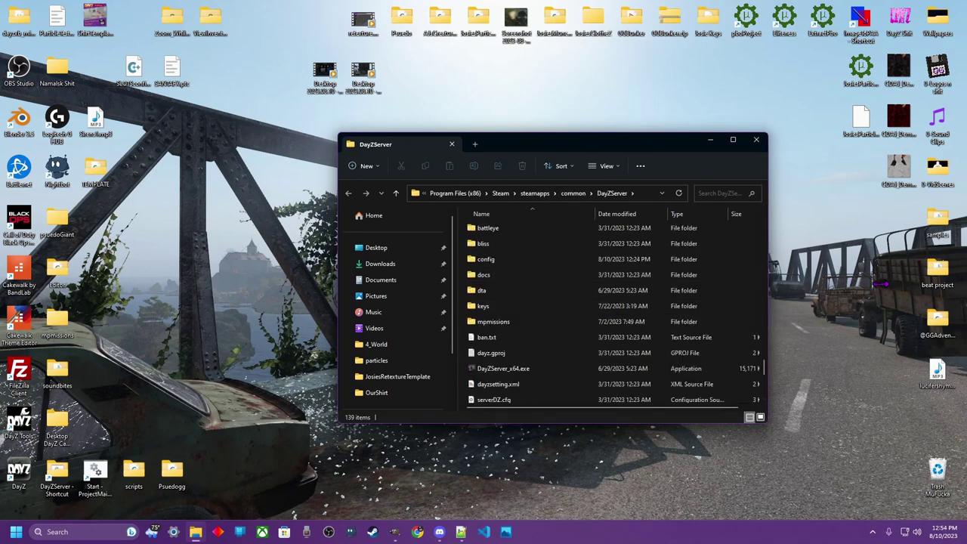
drag(881, 284, 879, 284)
right_click(849, 292)
mouse_move(752, 352)
click(861, 354)
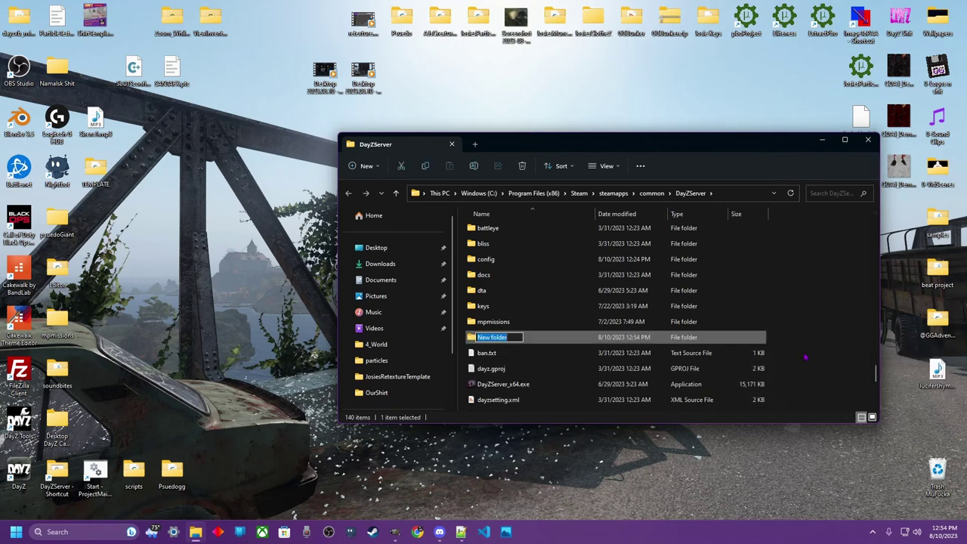
text(@)
text(OurShirt)
key(Return)
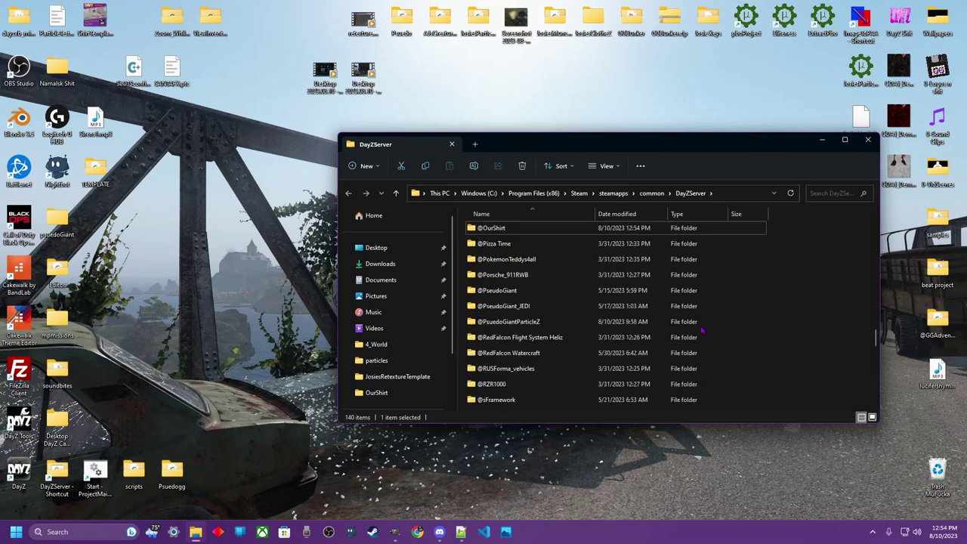
double_click(490, 228)
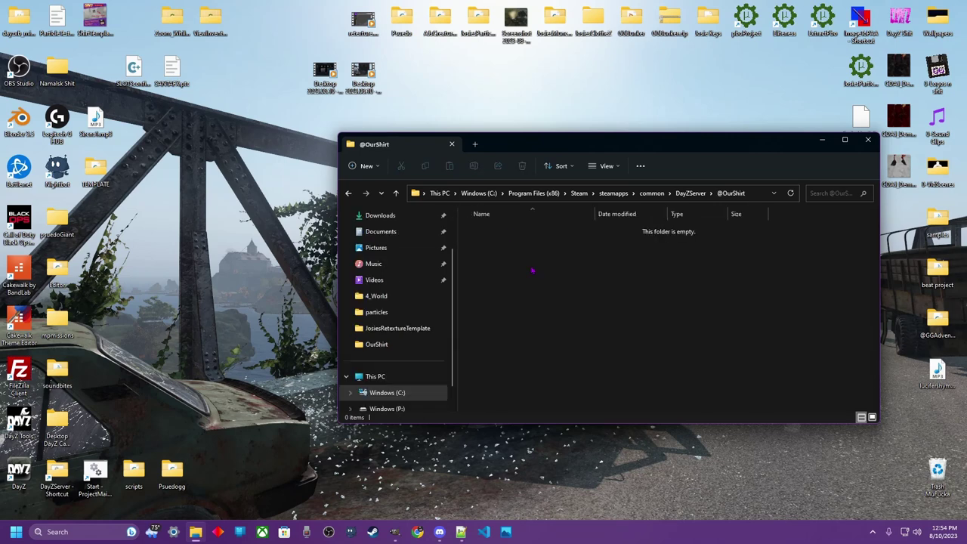
right_click(532, 270)
mouse_move(597, 346)
click(694, 347)
text(addons)
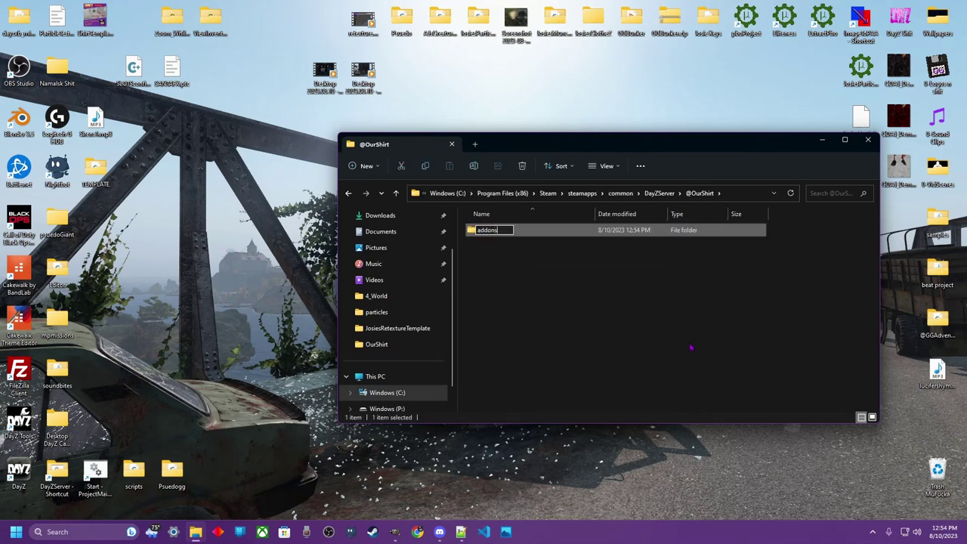
key(Return)
right_click(603, 298)
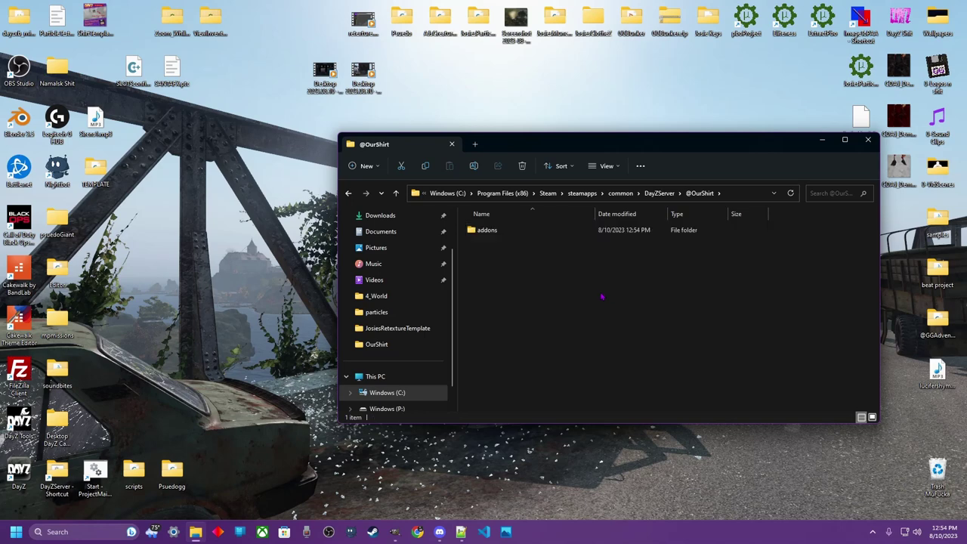
mouse_move(727, 382)
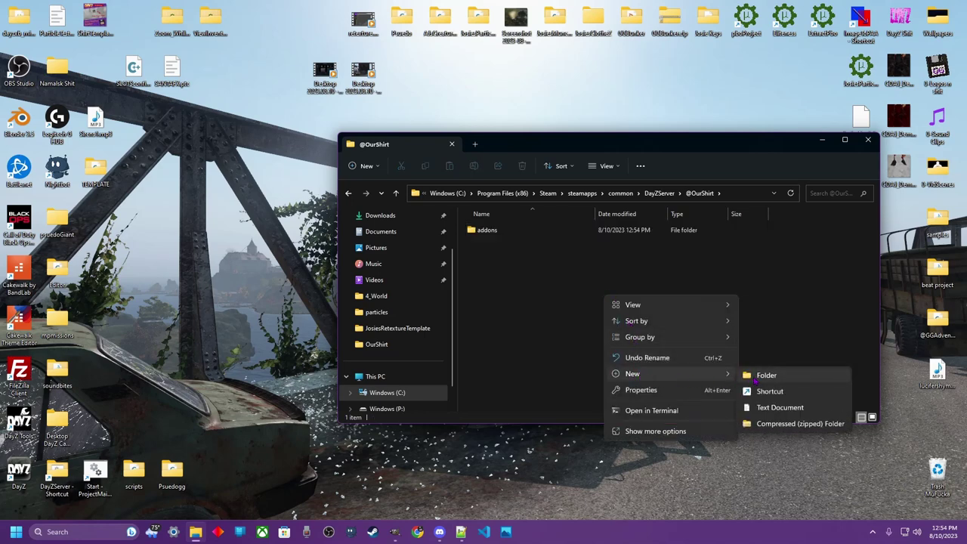
click(778, 376)
text(keys)
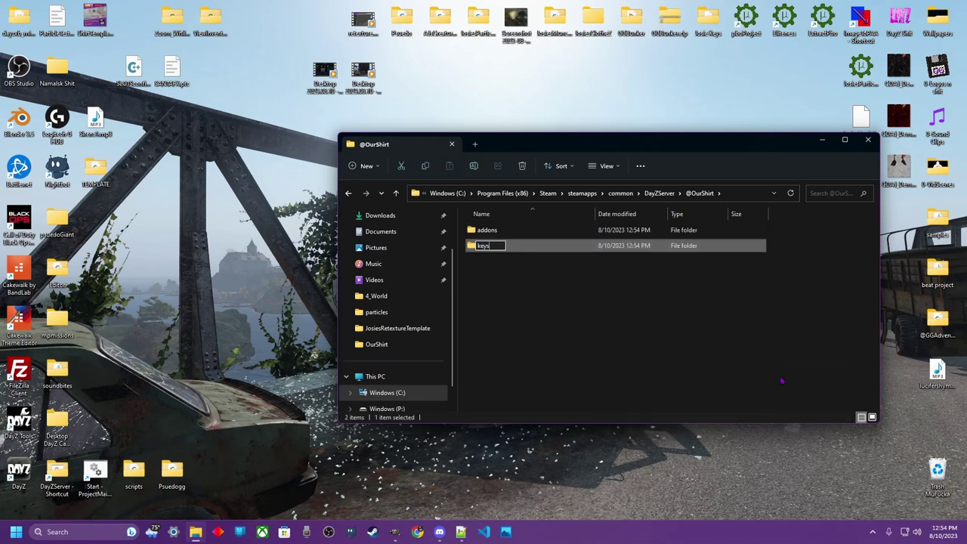
key(Return)
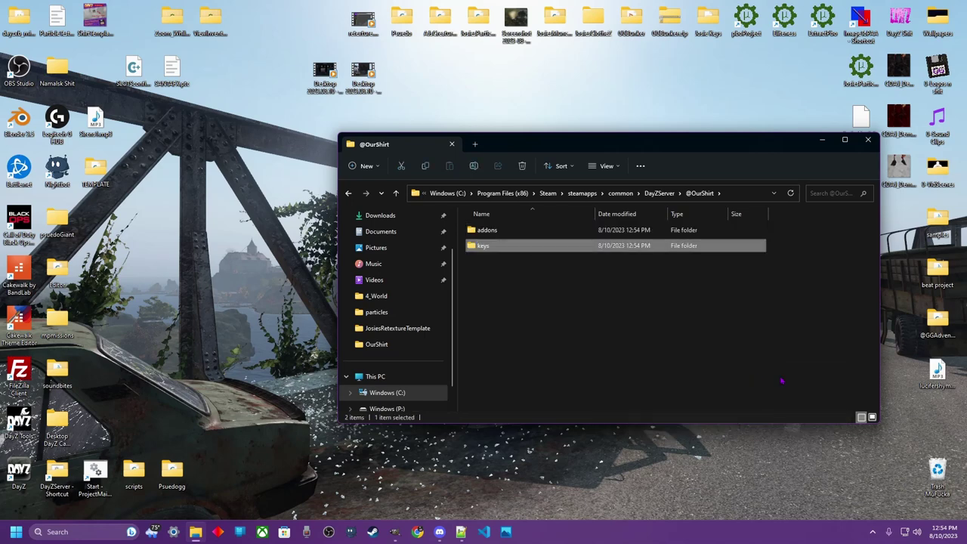
Launch pboProject and set its source folder to P:\OurShirt
click(869, 141)
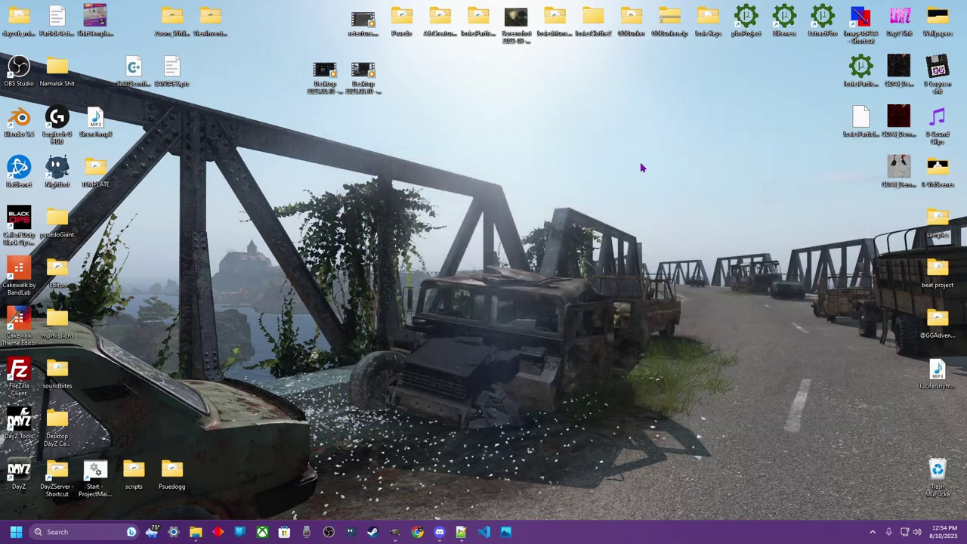
double_click(746, 22)
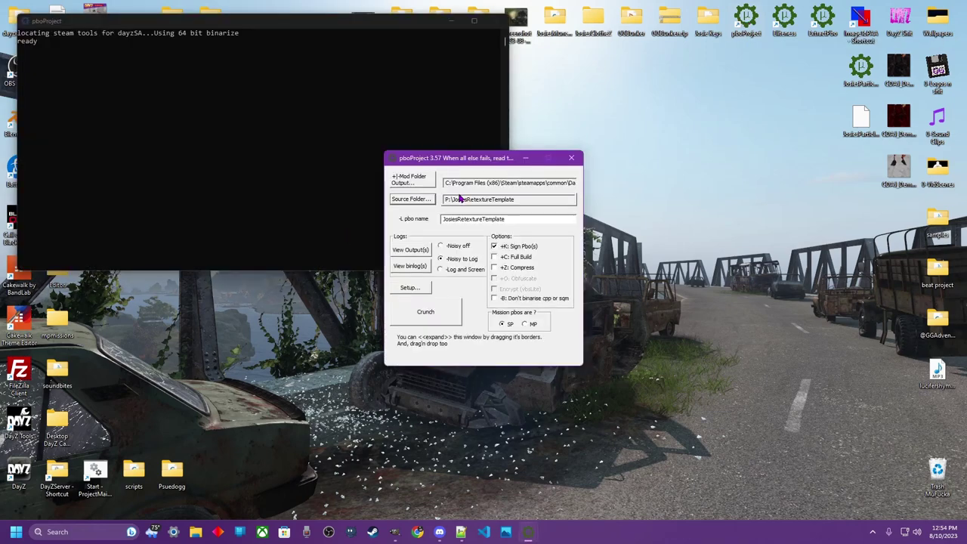
click(415, 200)
click(453, 163)
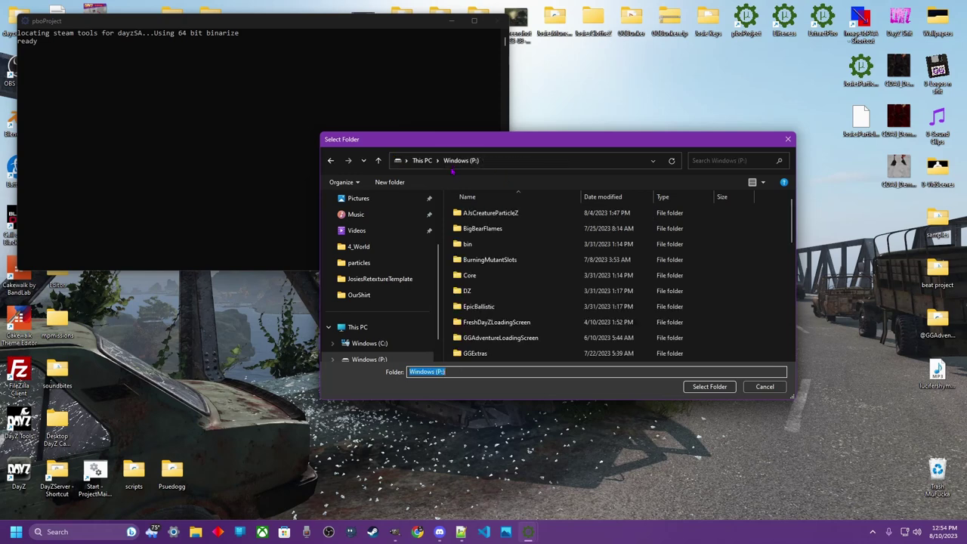
scroll(475, 304, down, 5)
scroll(474, 304, down, 1)
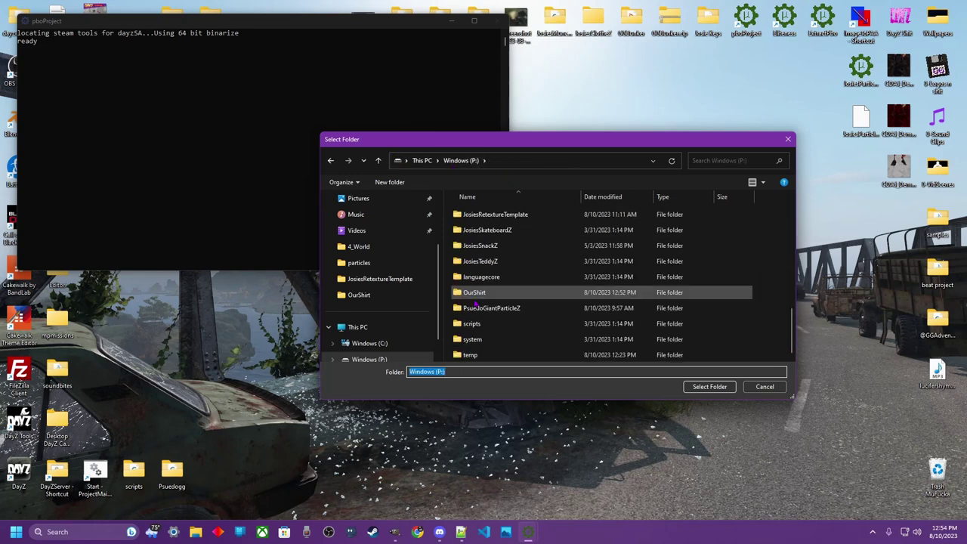
click(479, 293)
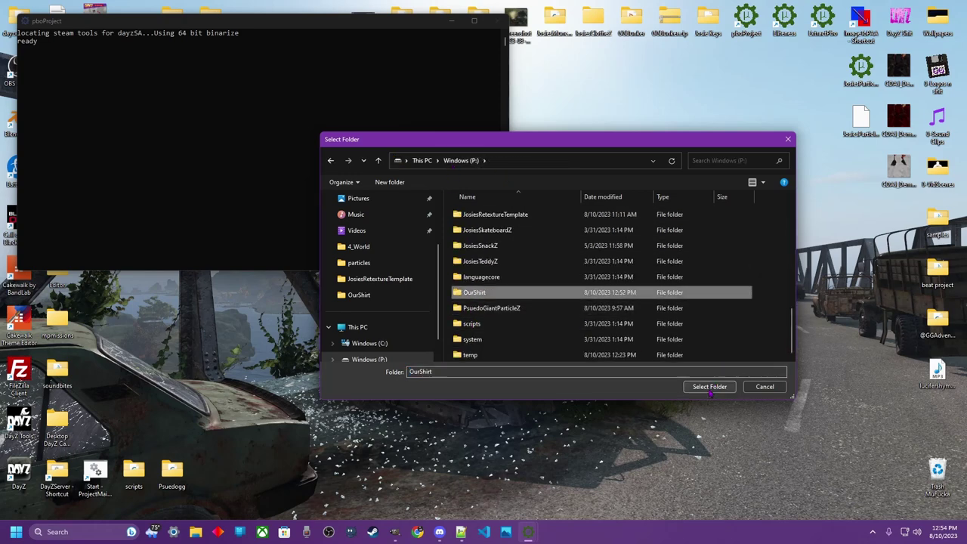
click(709, 386)
click(419, 181)
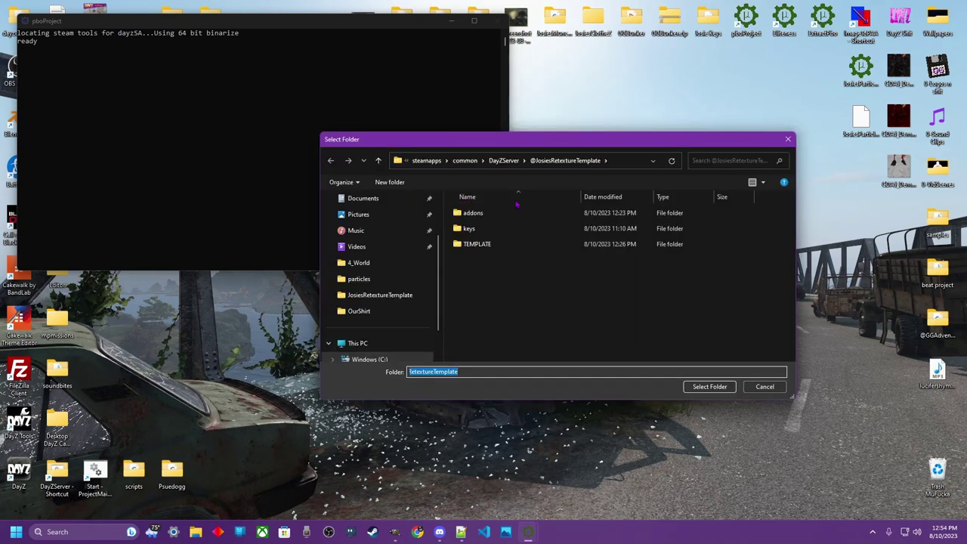
key(alt+Up)
scroll(503, 264, down, 5)
scroll(502, 272, down, 10)
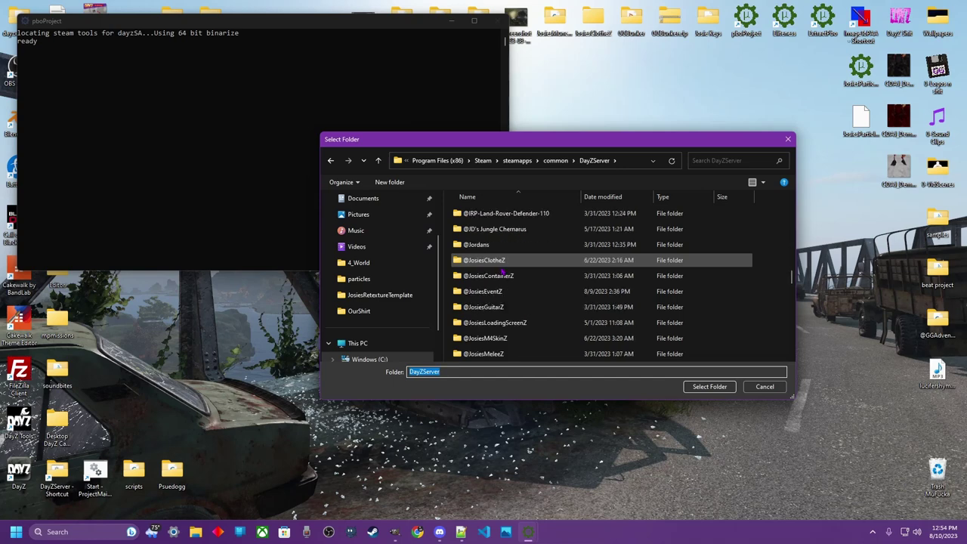
scroll(500, 278, down, 6)
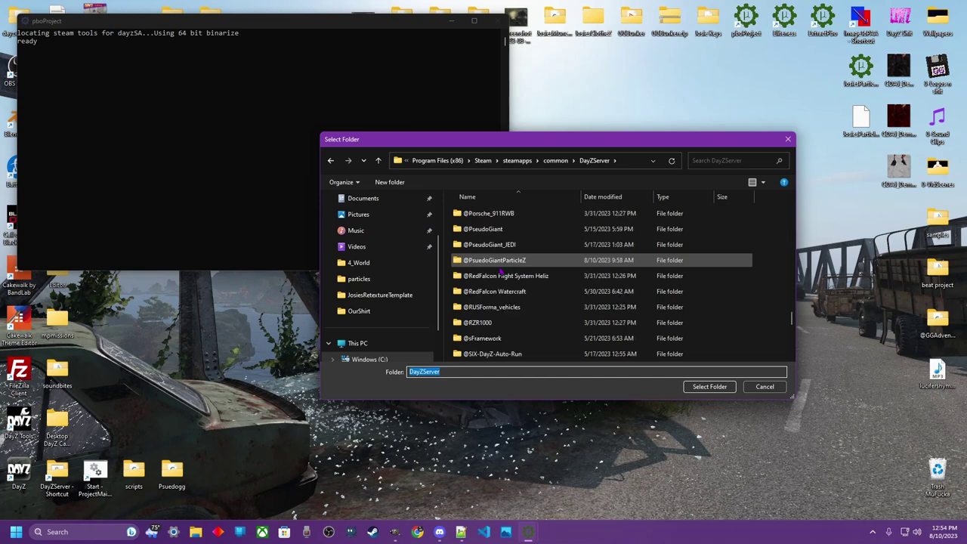
scroll(500, 275, up, 3)
click(477, 289)
click(694, 386)
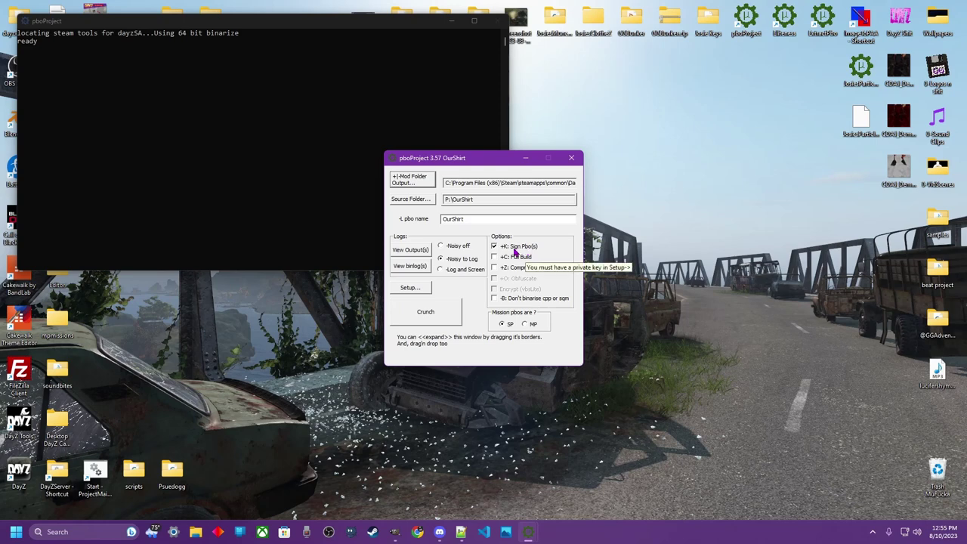
click(427, 313)
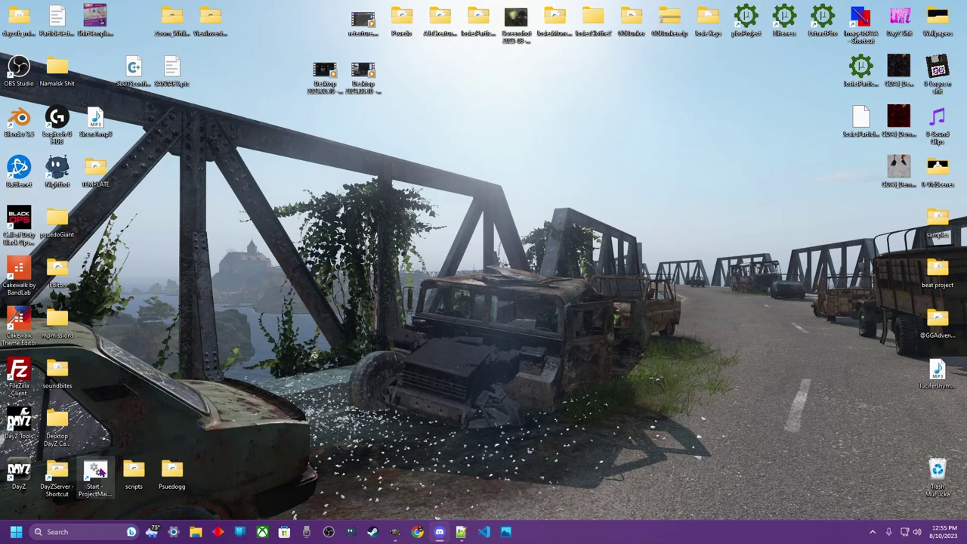
double_click(19, 423)
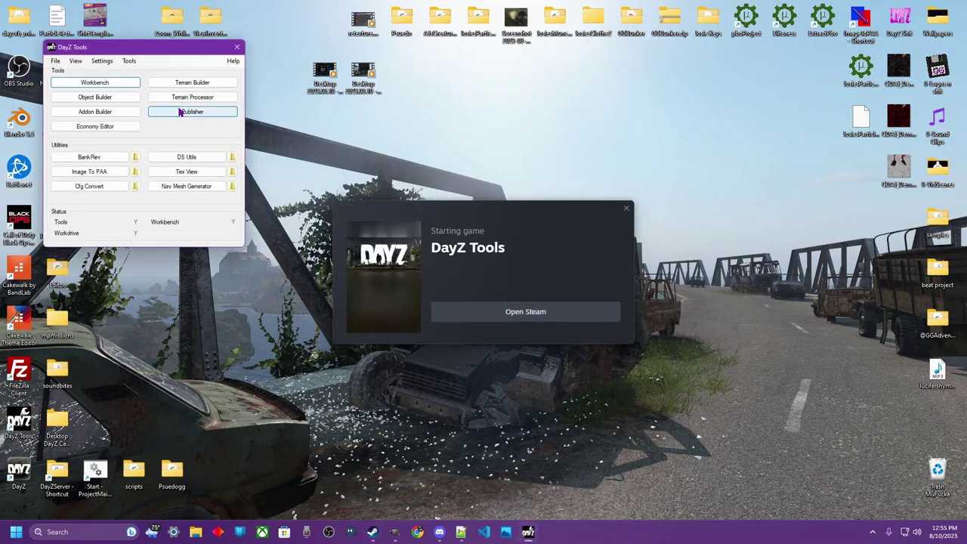
click(181, 111)
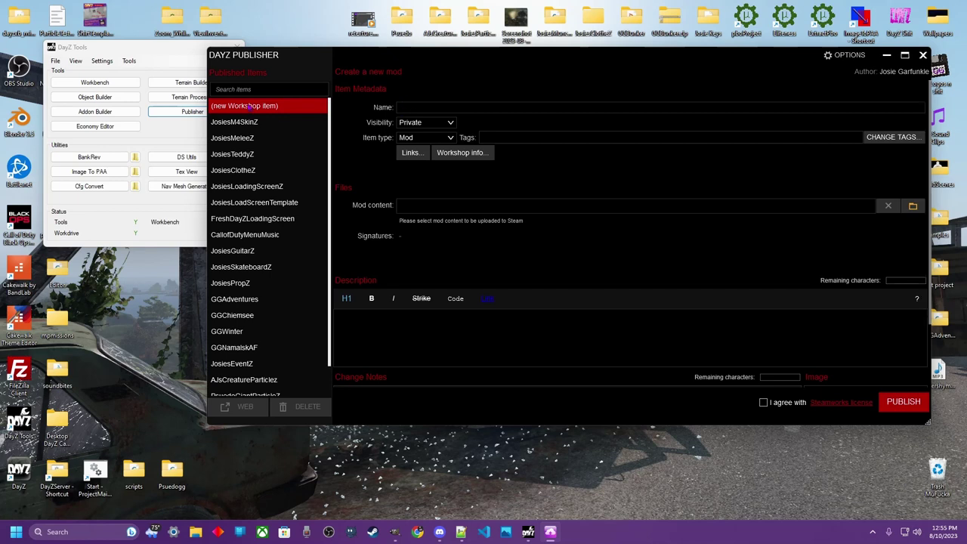
click(398, 108)
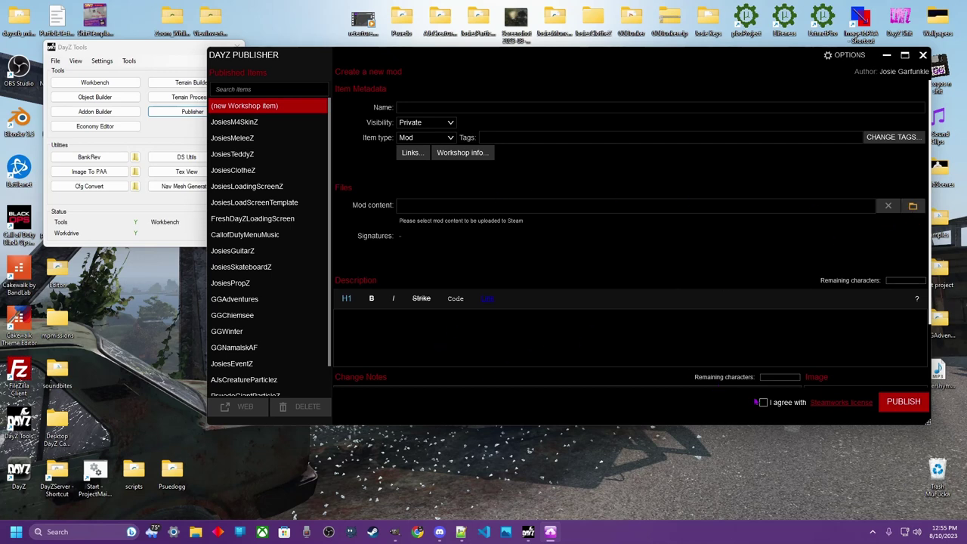
scroll(831, 363, down, 2)
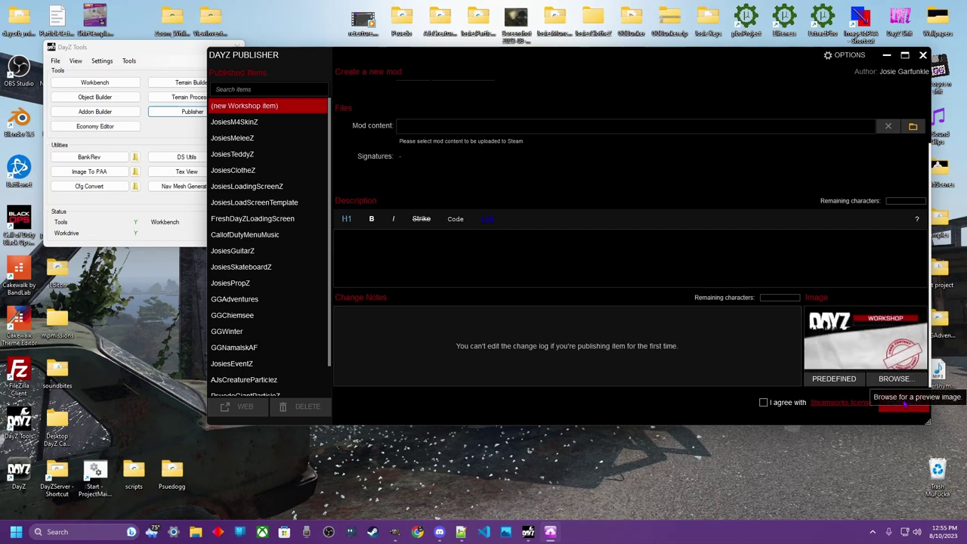
scroll(904, 406, up, 2)
click(922, 55)
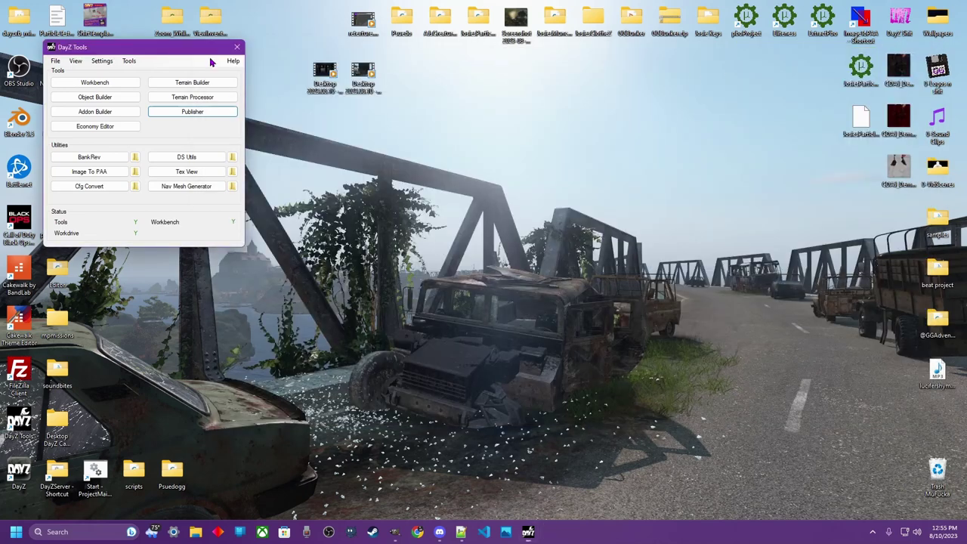
click(237, 47)
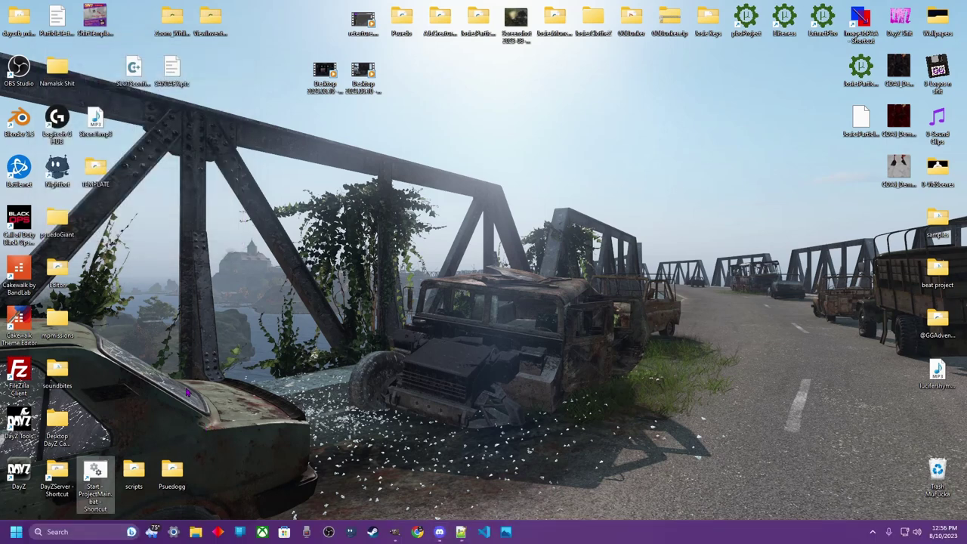
Run Start-ProjectMain.bat and skip its countdown to start the local DayZ server
key(Return)
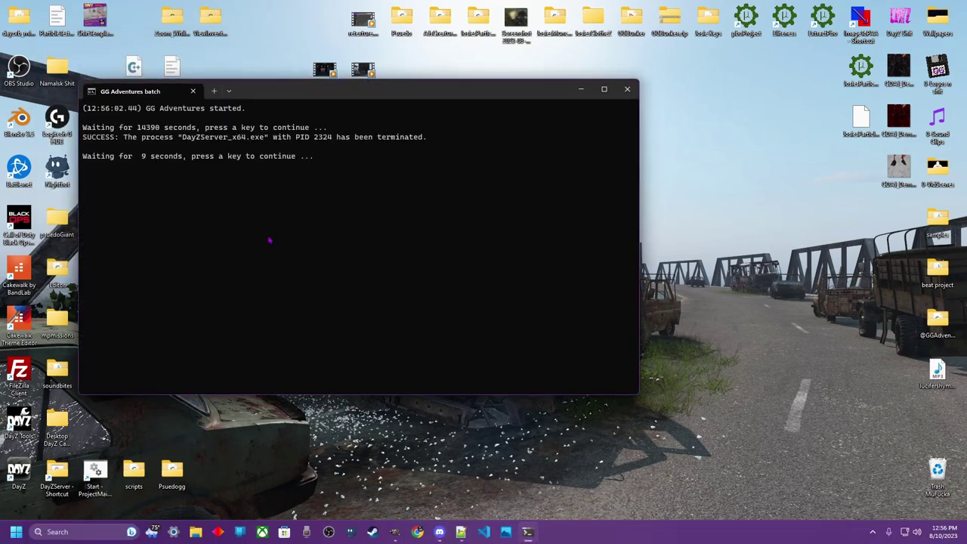
key(Return)
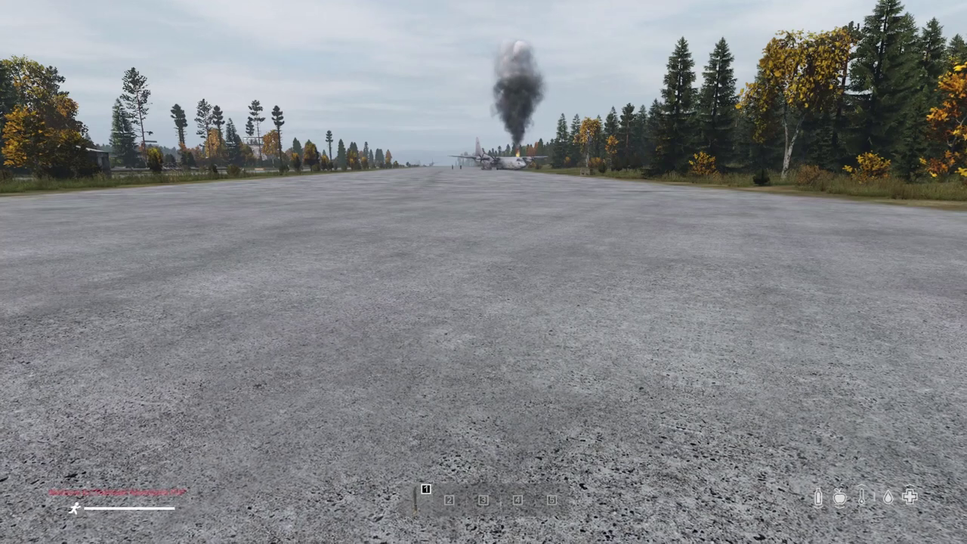
Search the Object Spawner for 'tshirt' and spawn TShirt_Blank and the purple GGHand shirt on the runway
key(y)
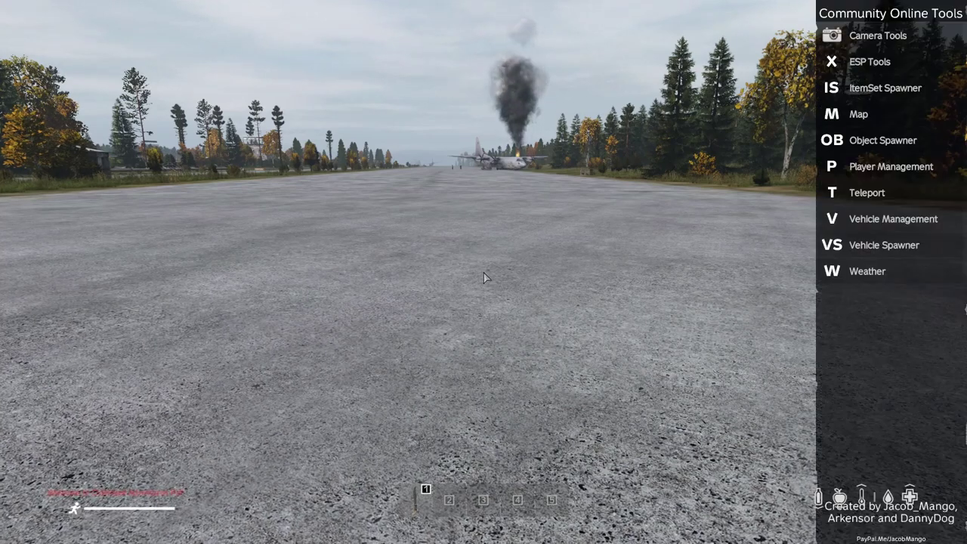
click(852, 147)
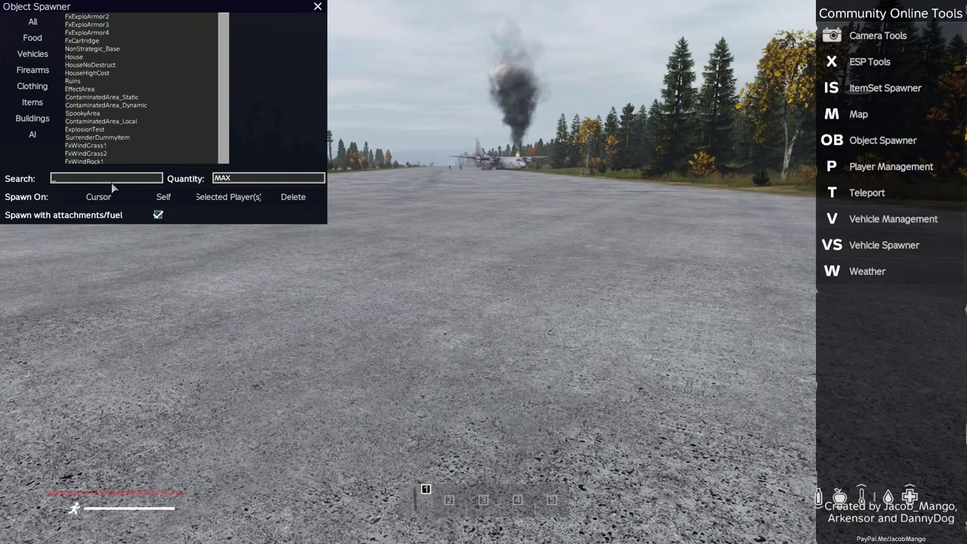
text(tshirt)
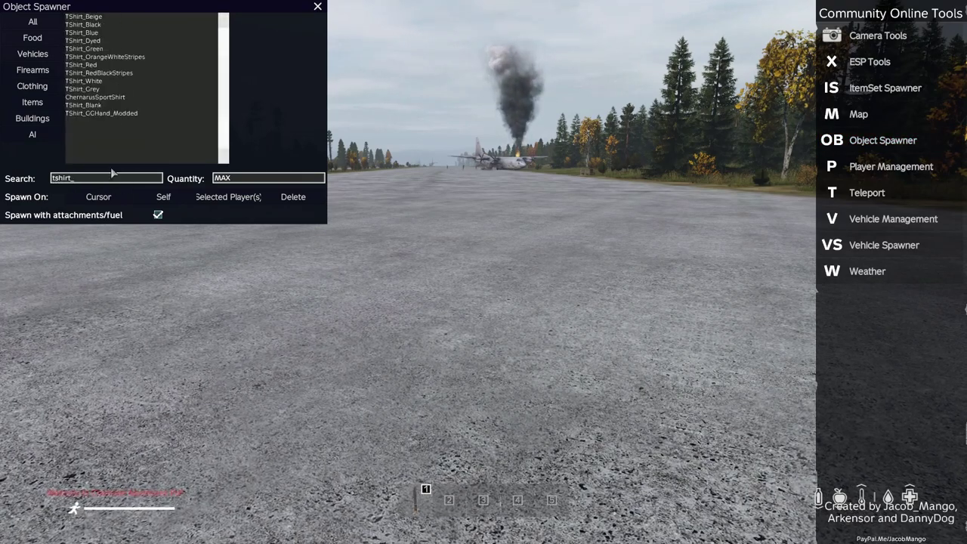
click(92, 107)
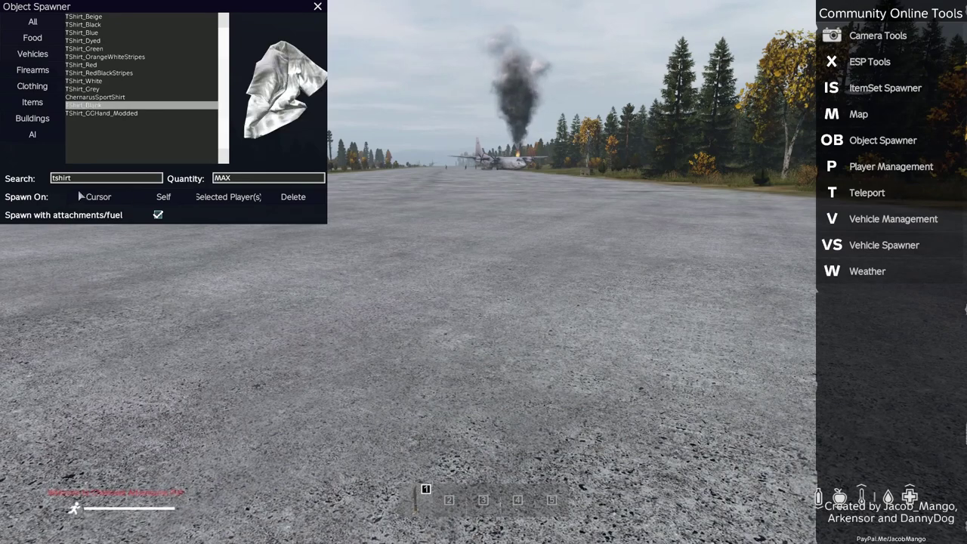
click(85, 197)
click(91, 113)
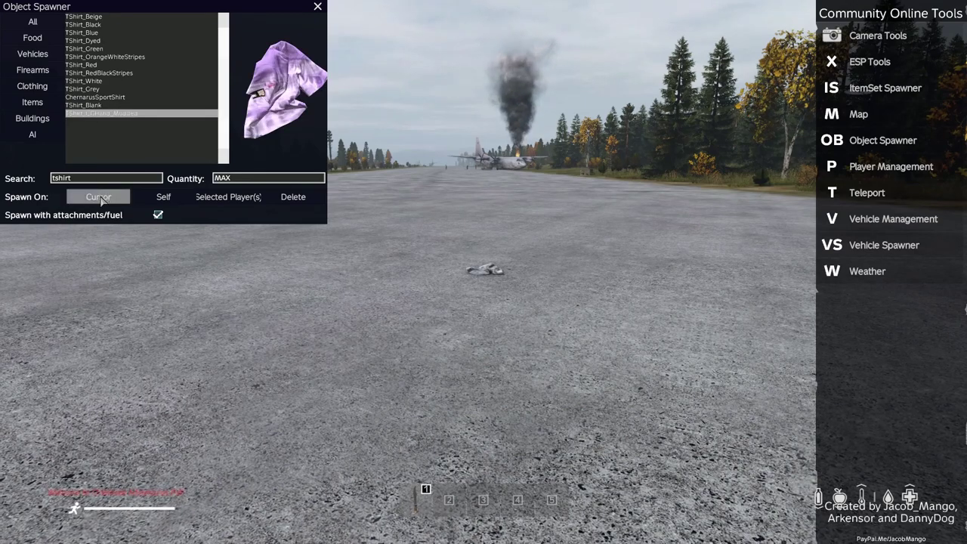
click(98, 197)
key(Escape)
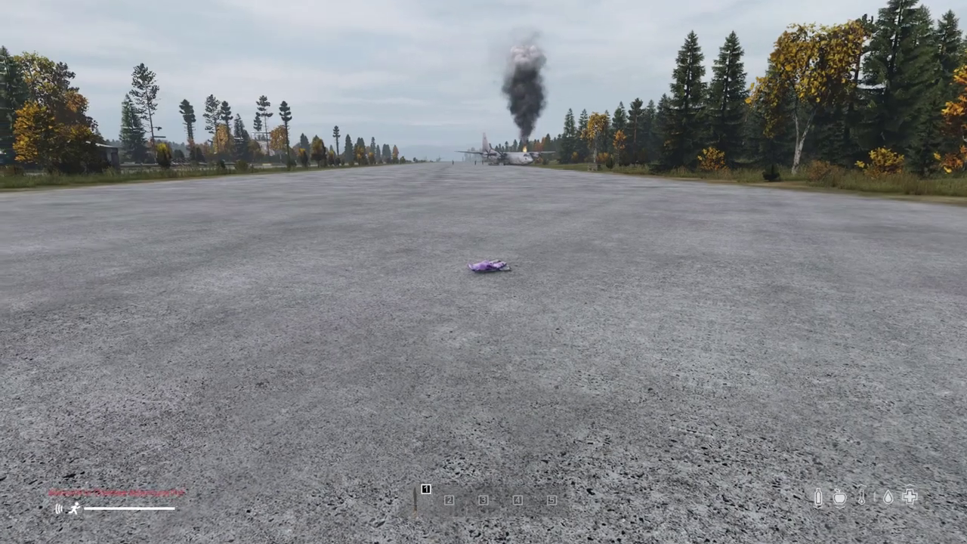
Walk to the shirts, open the inventory, then try on and remove the Dilberts Pickle Tee
key(w)
key(Tab)
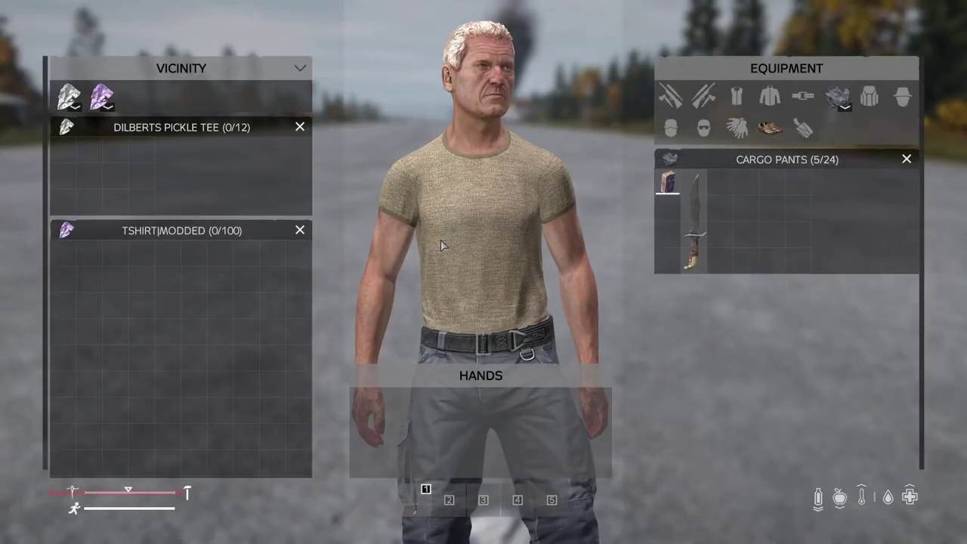
drag(69, 96, 441, 233)
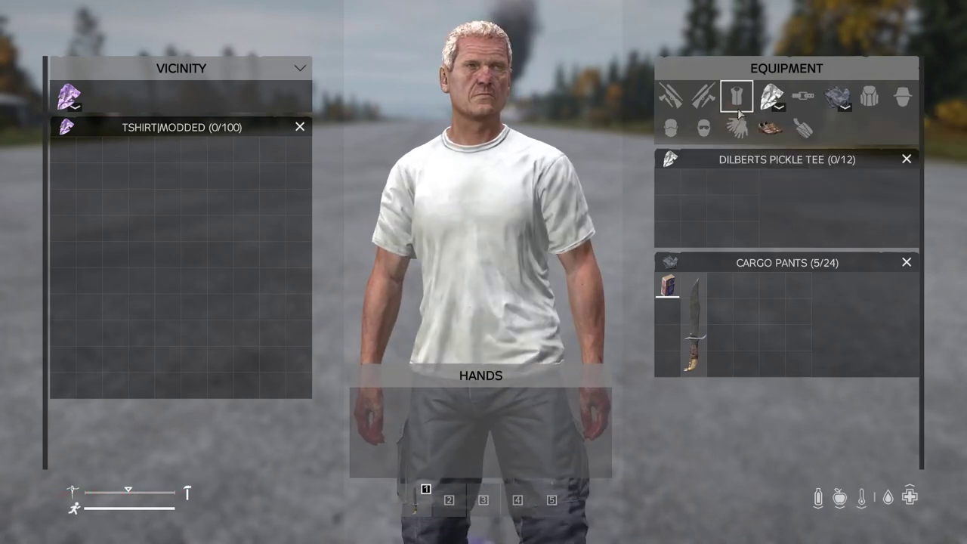
drag(770, 96, 98, 133)
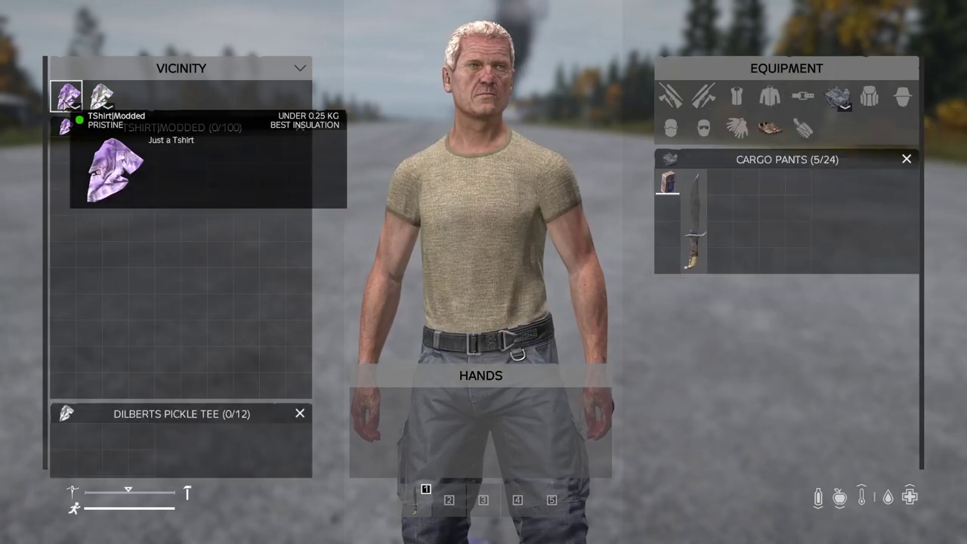
Equip the purple TShirt|Modded from Vicinity and turn the character to inspect it
drag(66, 96, 495, 451)
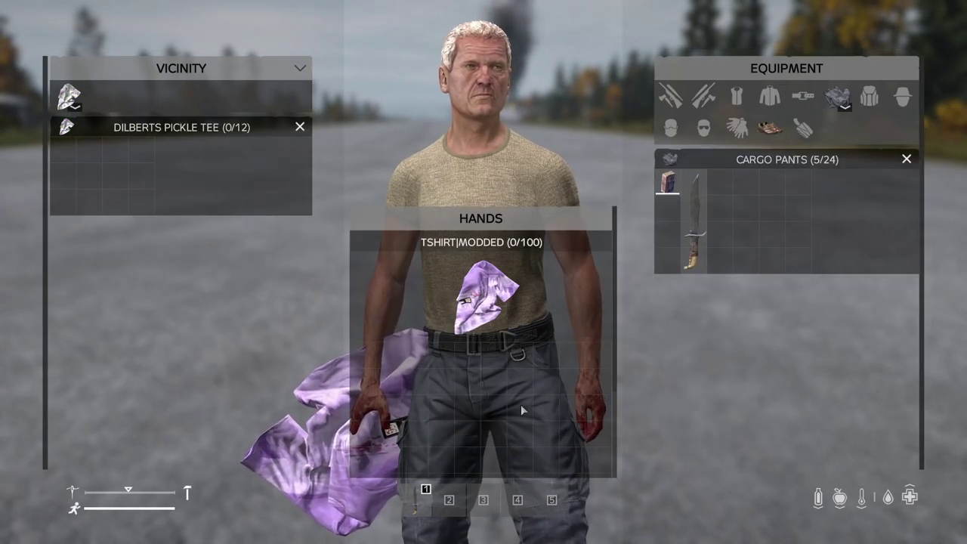
mouse_move(482, 289)
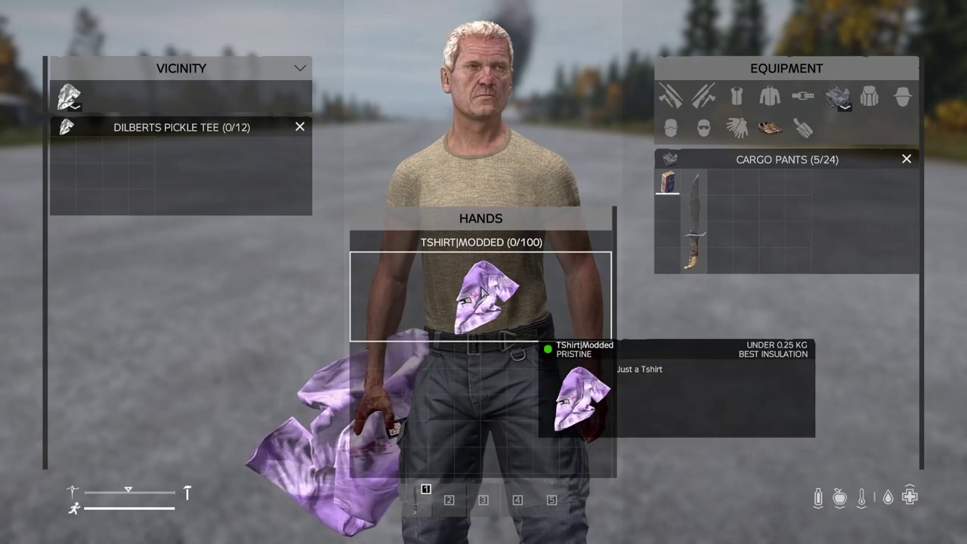
drag(482, 289, 478, 187)
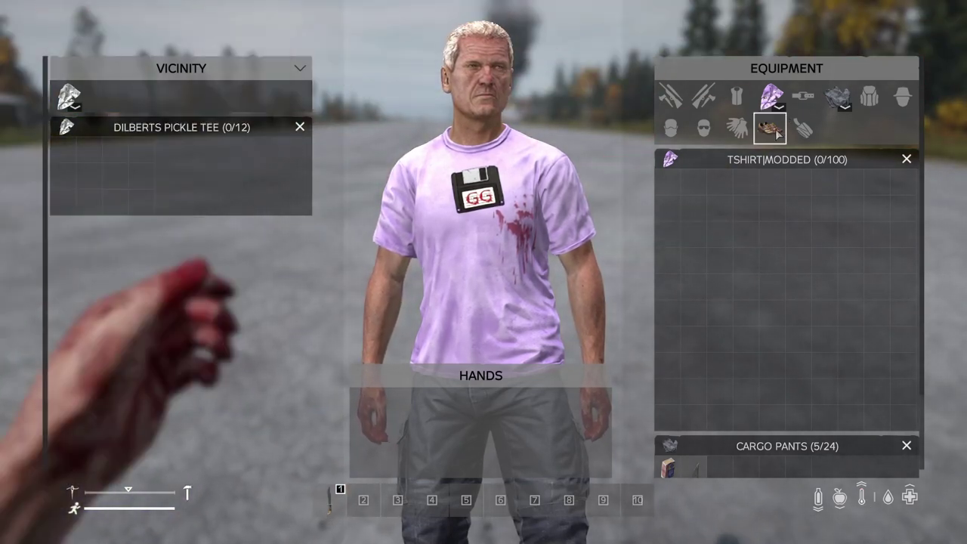
drag(453, 257, 441, 273)
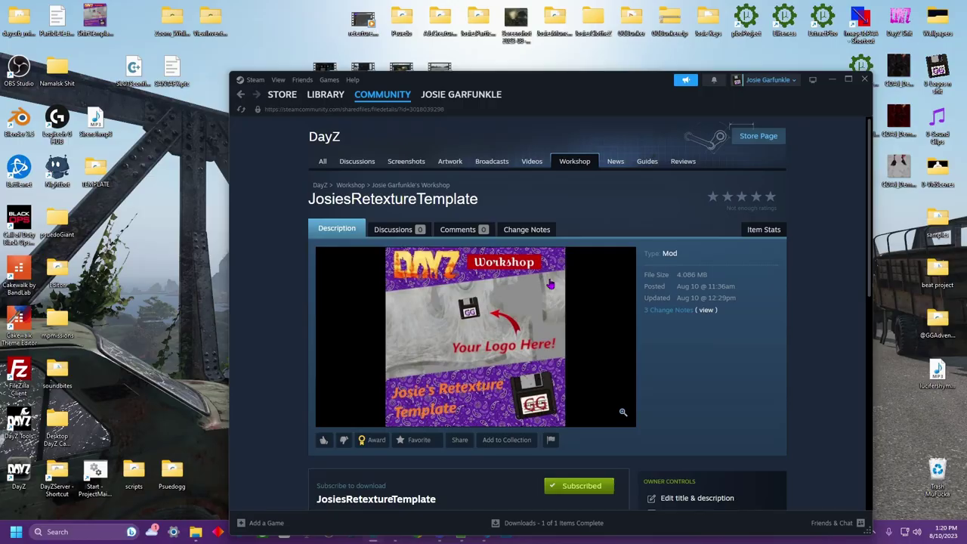
Review the JosiesRetextureTemplate Workshop page, close the DayZ launcher, and return to config.cpp
scroll(504, 238, down, 3)
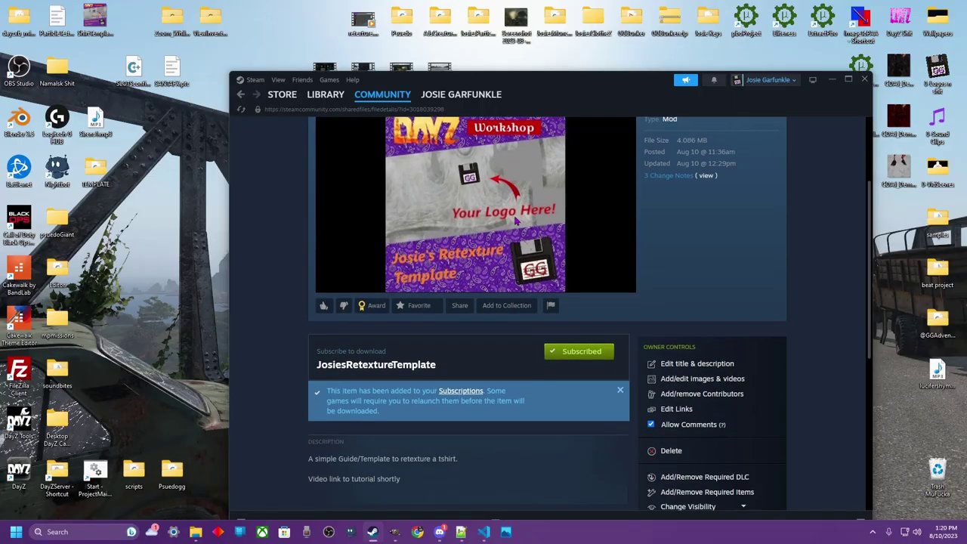
scroll(583, 237, up, 3)
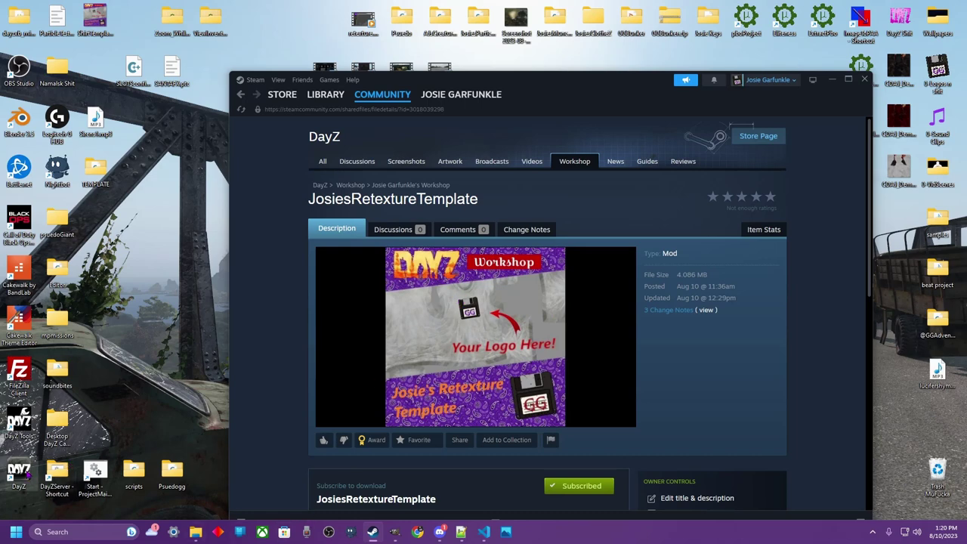
double_click(18, 475)
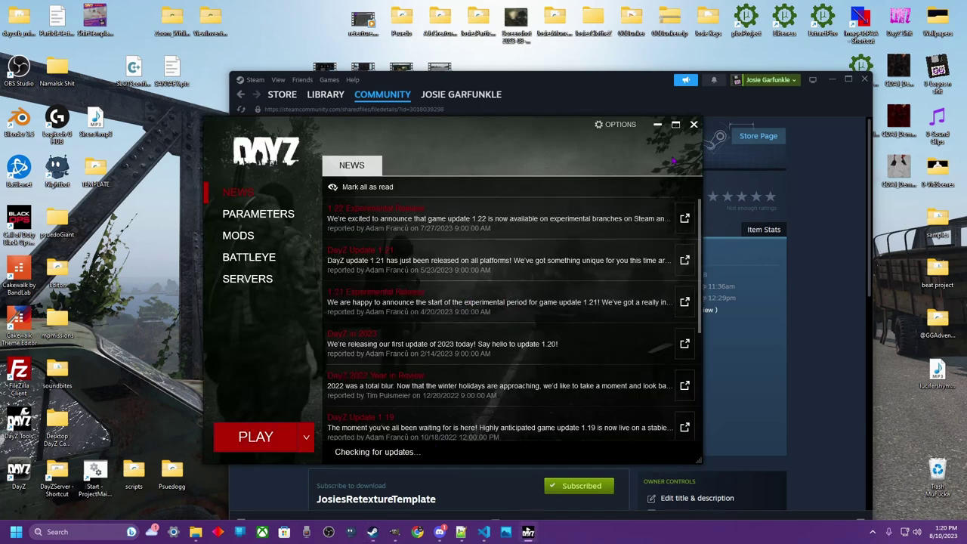
click(694, 124)
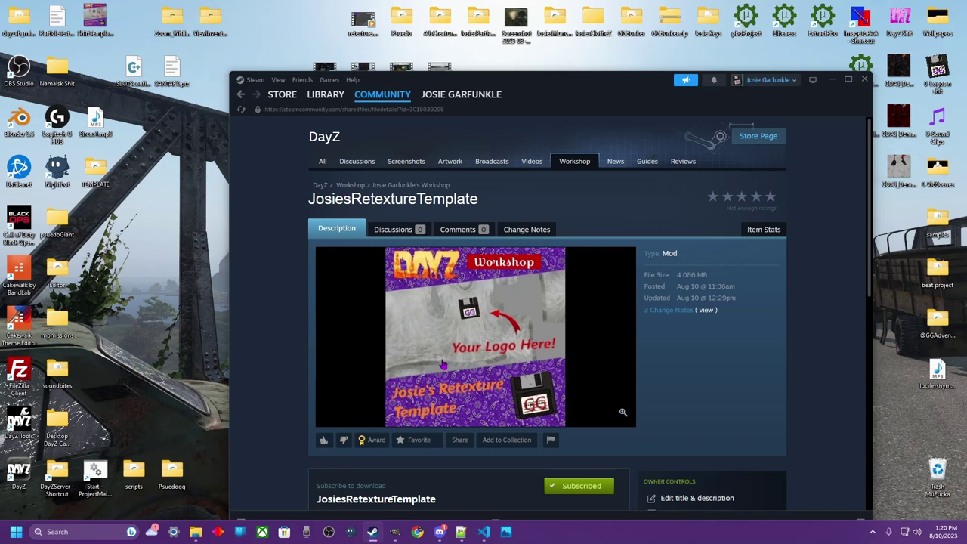
click(486, 532)
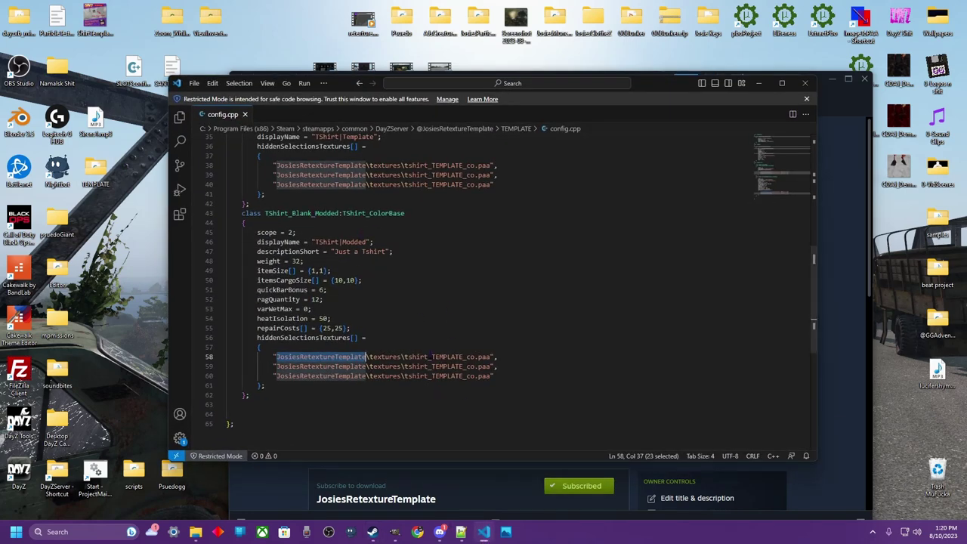
Select tshirt_TEMPLATE_co on line 58, briefly open pboProject, then exit Visual Studio Code
double_click(436, 356)
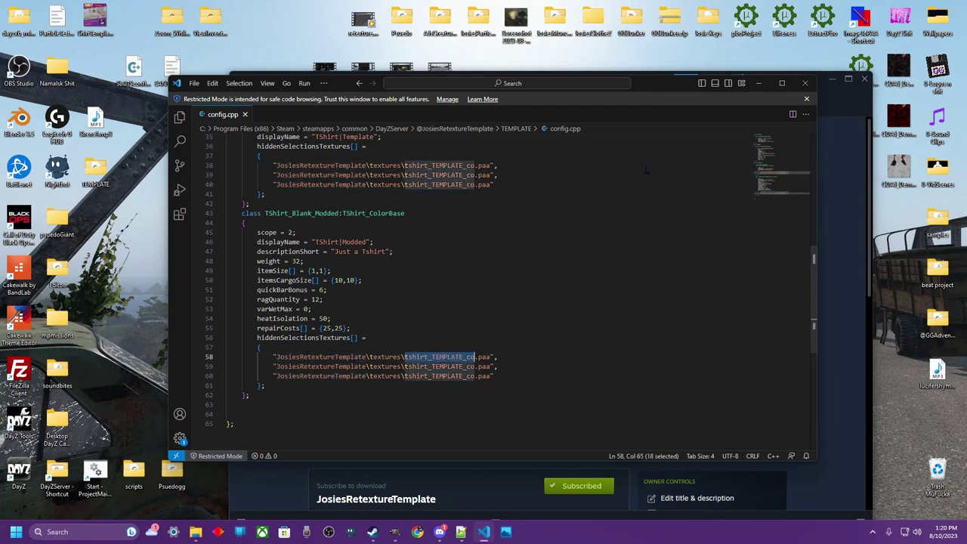
double_click(756, 27)
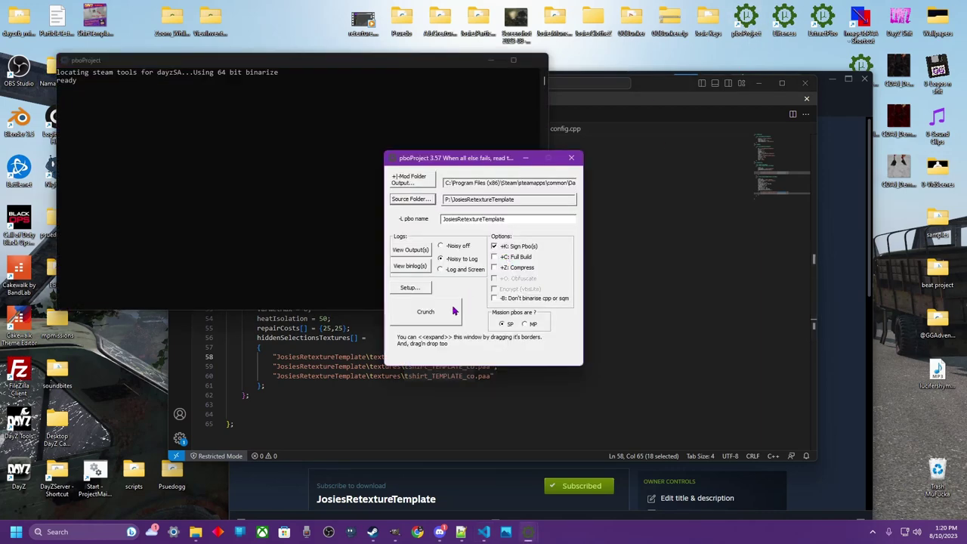
click(571, 158)
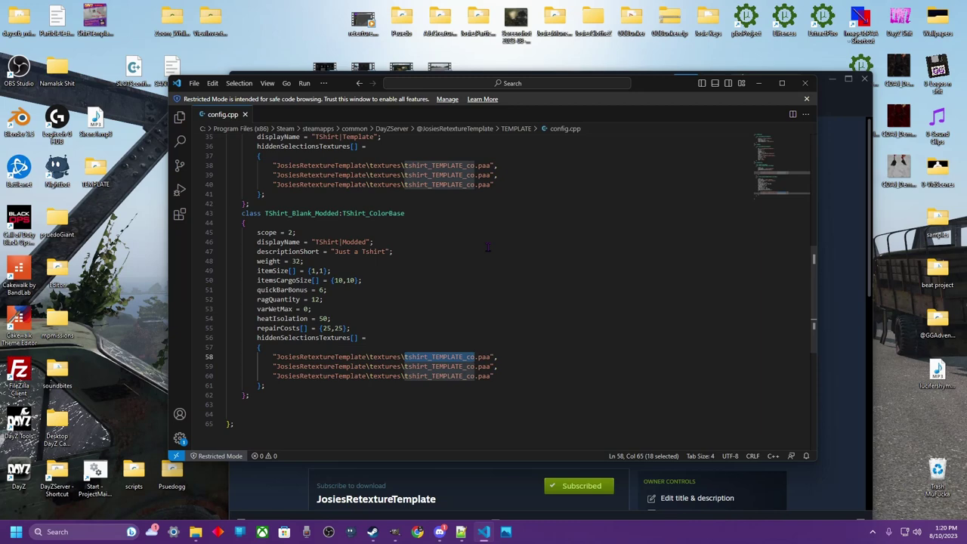
click(805, 82)
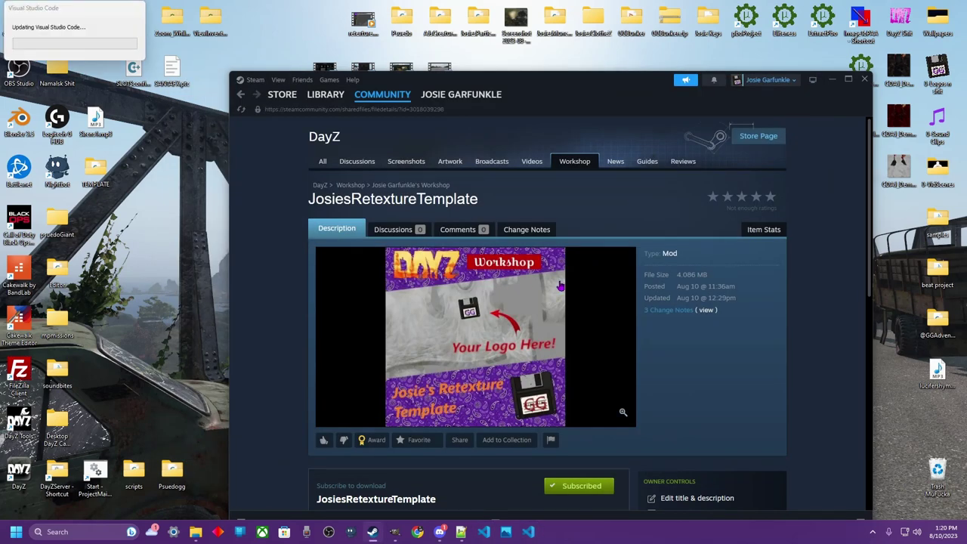
scroll(561, 285, down, 2)
scroll(560, 286, up, 2)
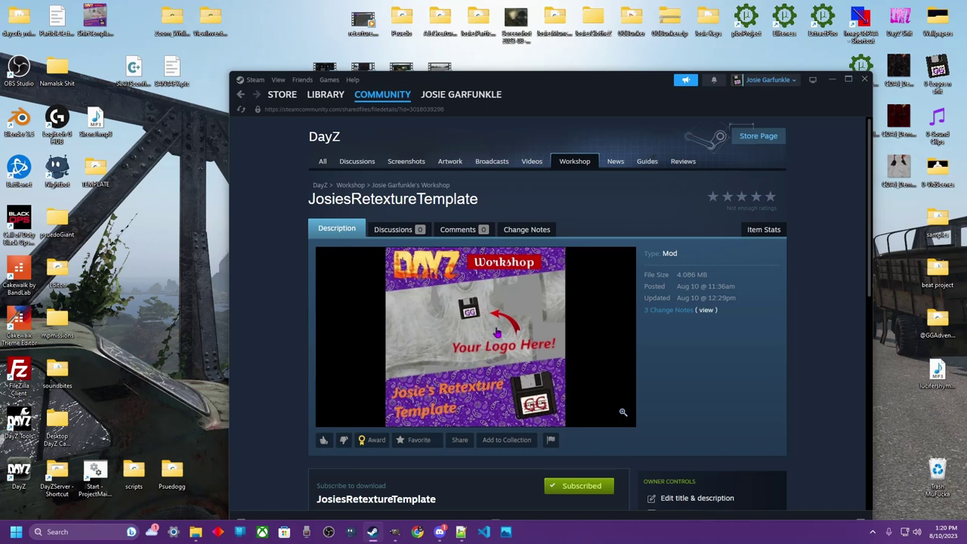
scroll(480, 325, down, 3)
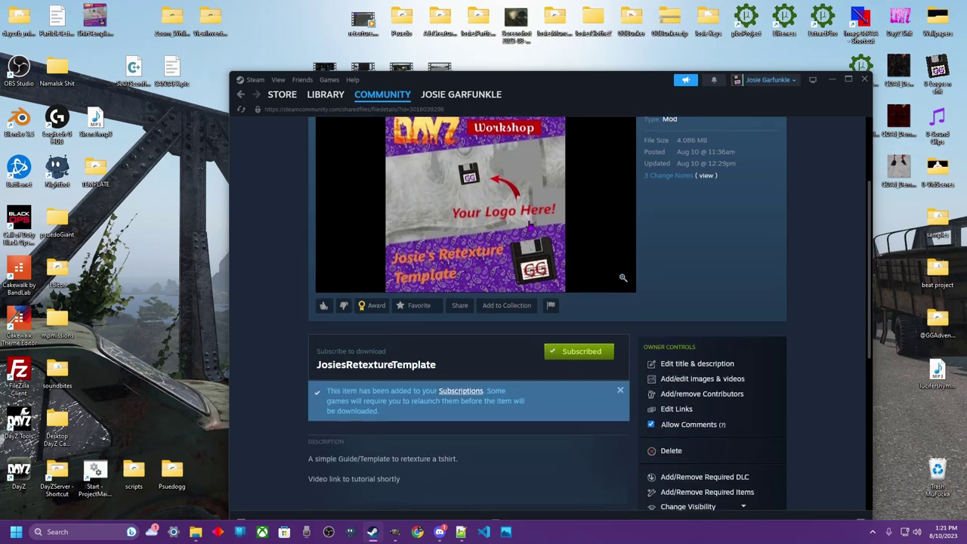
scroll(574, 291, up, 3)
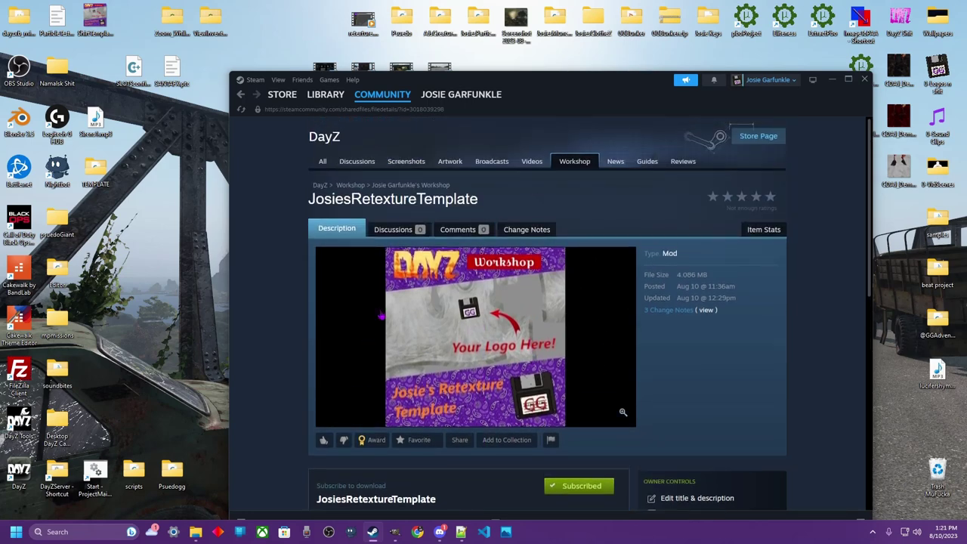